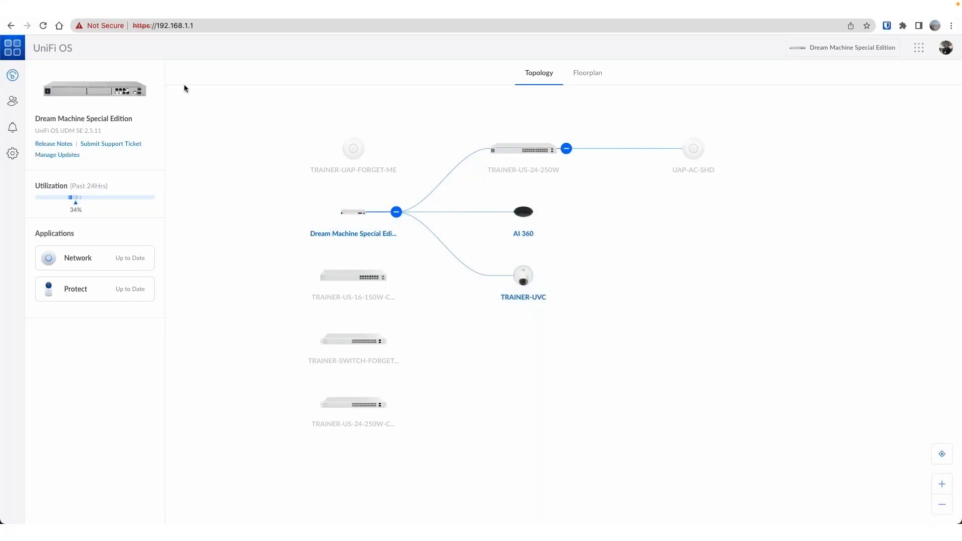
Open the Protect application on the Dream Machine and bring up its UniFi devices list
left_click(102, 291)
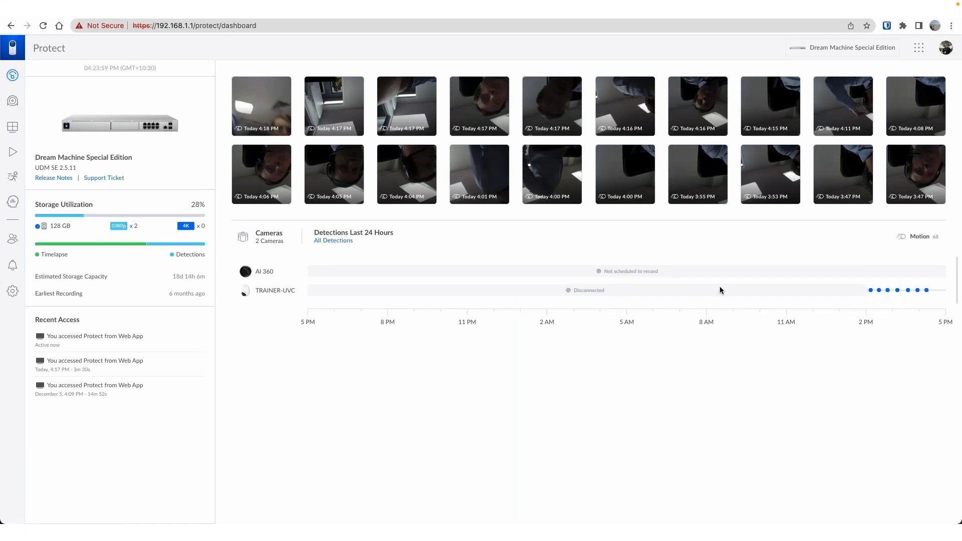
mouse_move(879, 296)
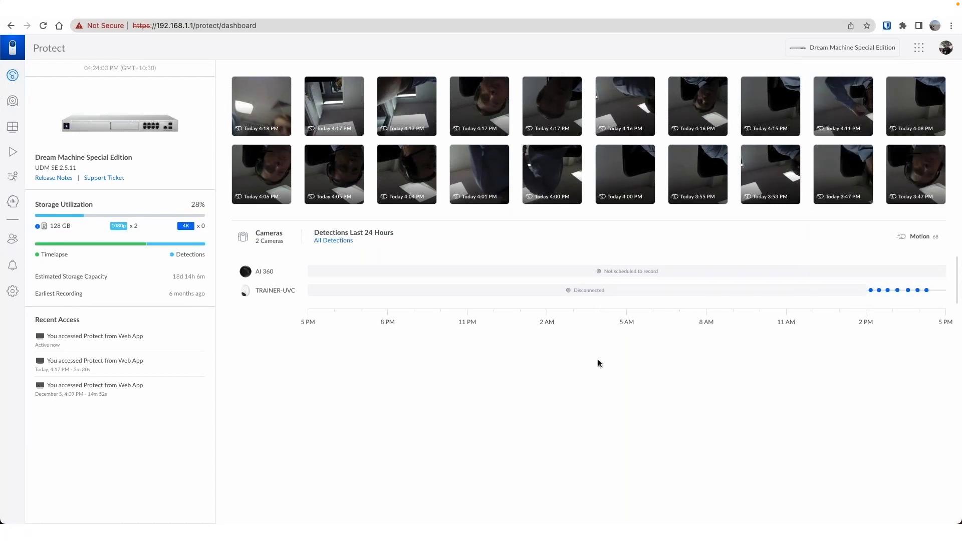
left_click(14, 102)
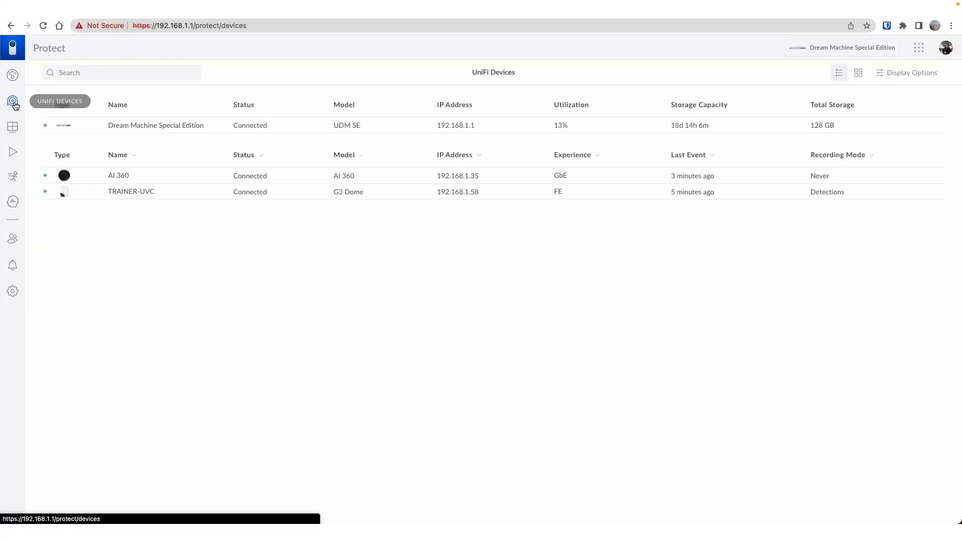
Review the Dream Machine Special Edition's storage, hard drive option and CPU/memory utilization, declining the hard drive purchase
left_click(120, 134)
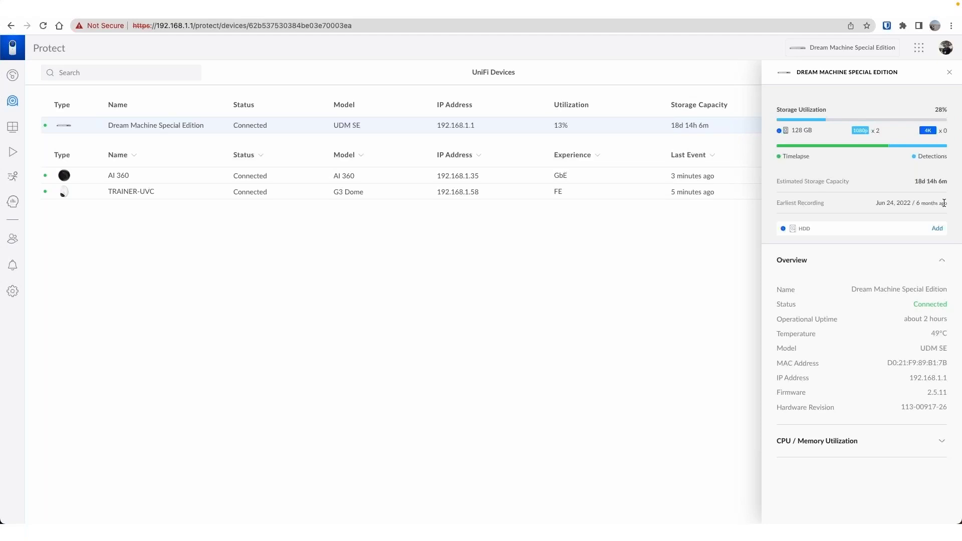
left_click(938, 229)
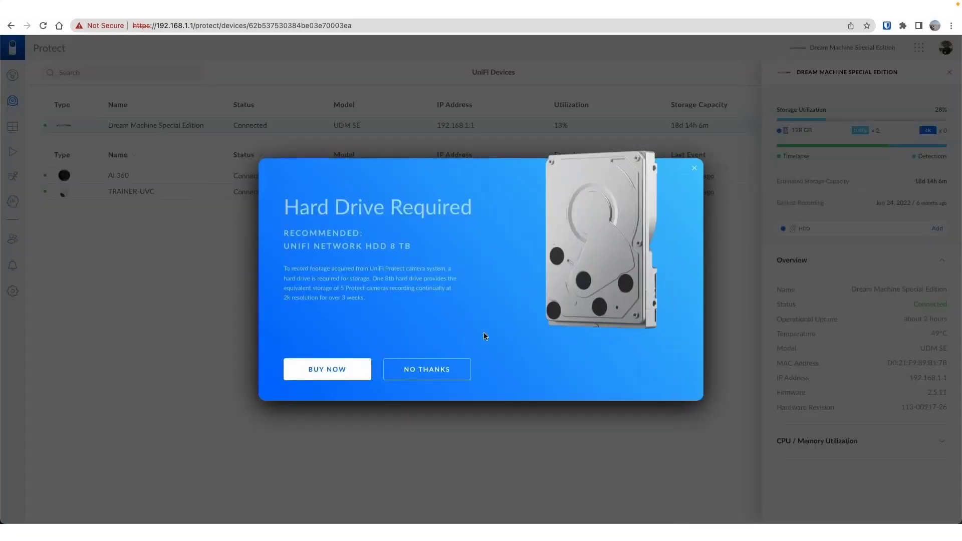
left_click(444, 373)
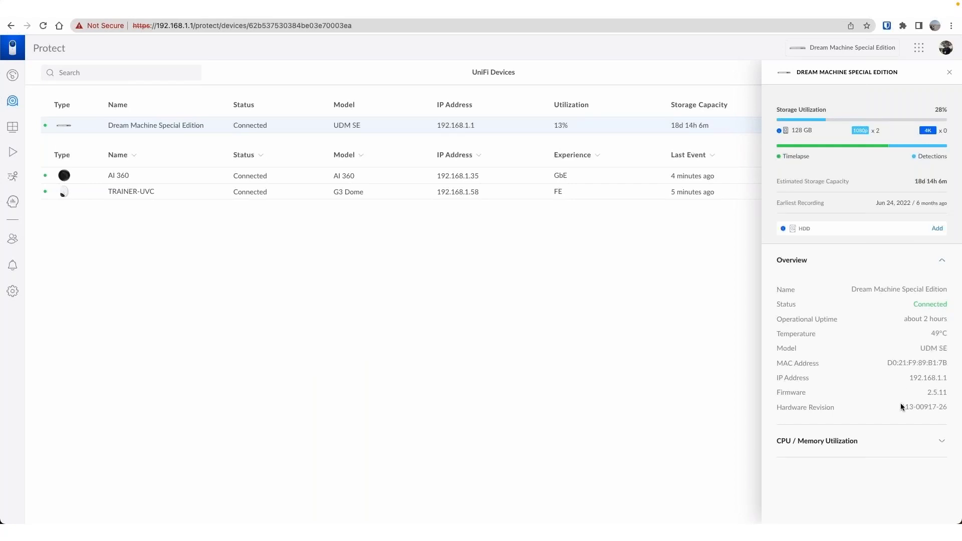
left_click(905, 442)
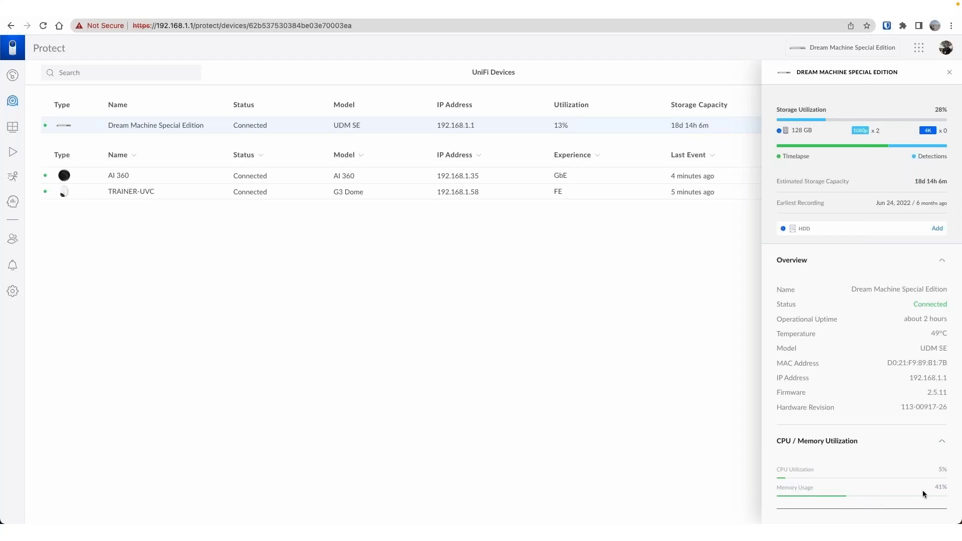
left_click(944, 74)
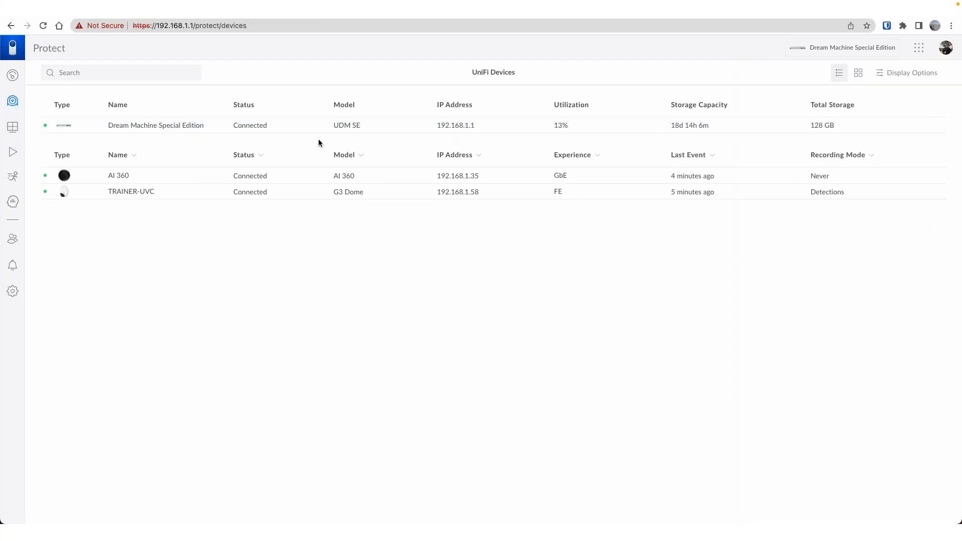
View the AI 360 camera's live feed in both the dewarped and full fisheye views, then close its player and details
mouse_move(277, 182)
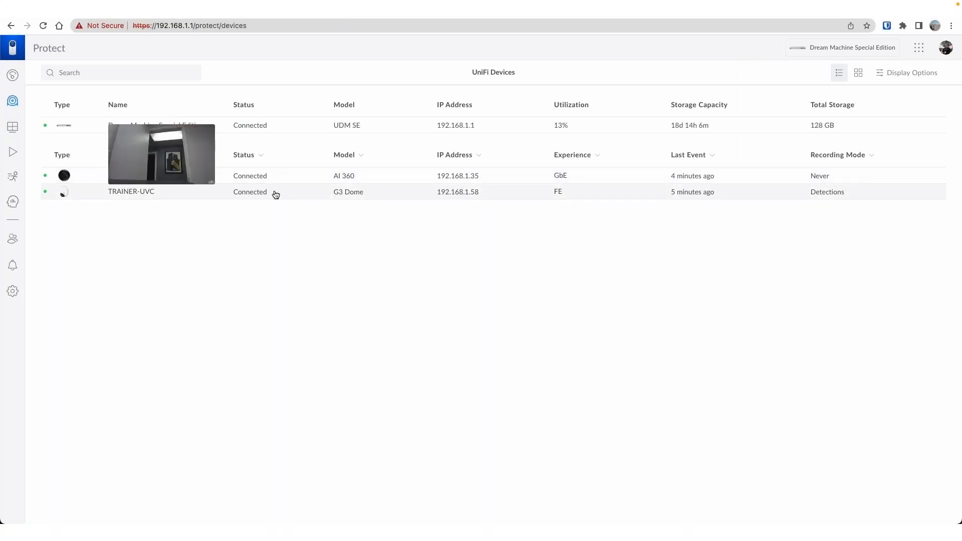
left_click(295, 181)
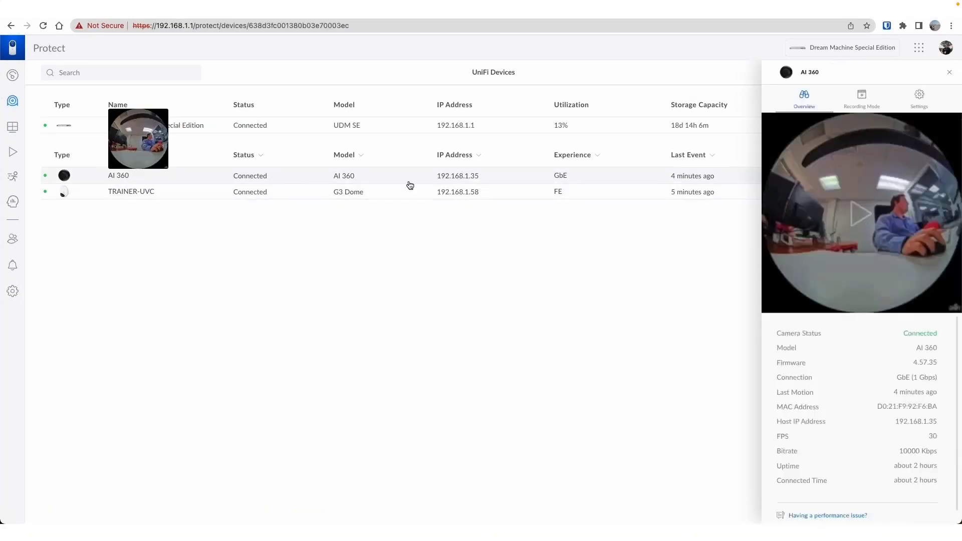
left_click(855, 216)
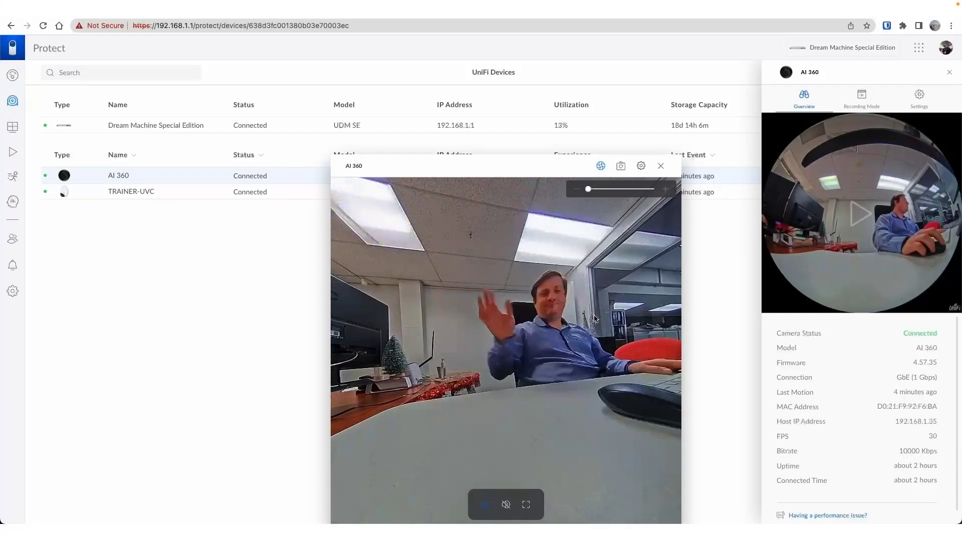
left_click(601, 166)
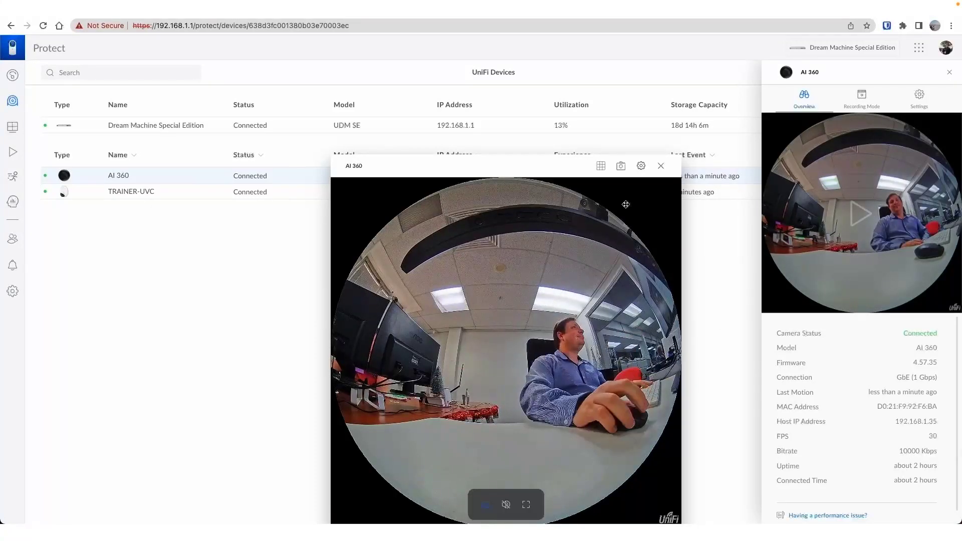
left_click_drag(548, 172, 547, 104)
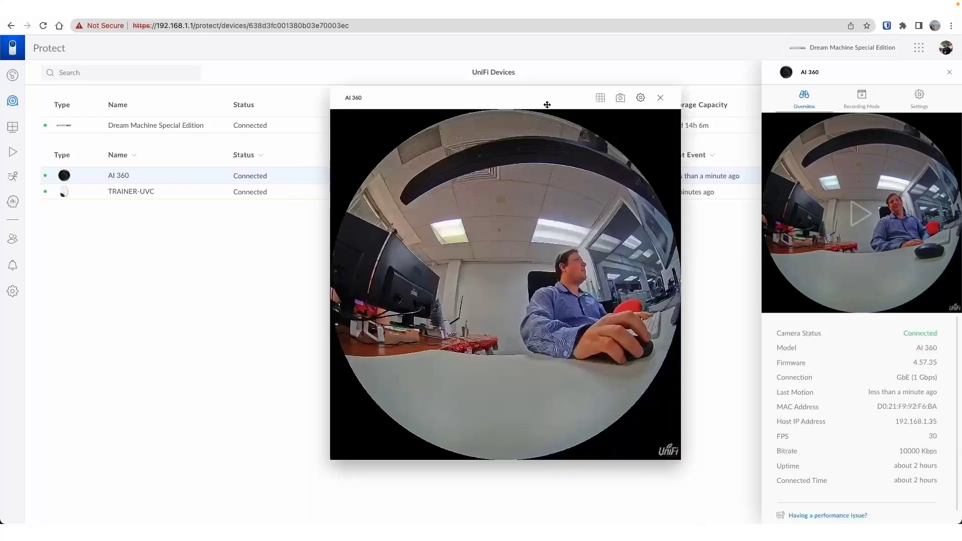
left_click(660, 97)
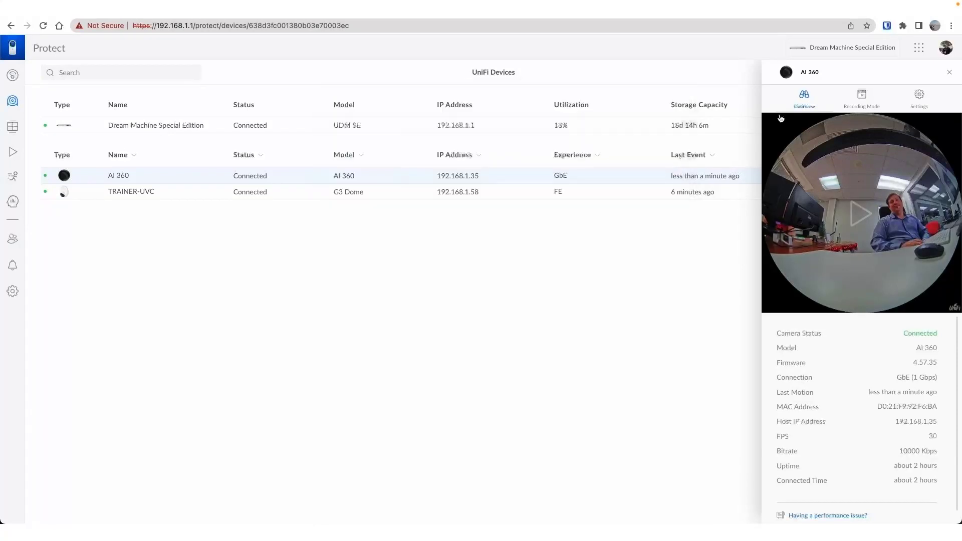
left_click(950, 72)
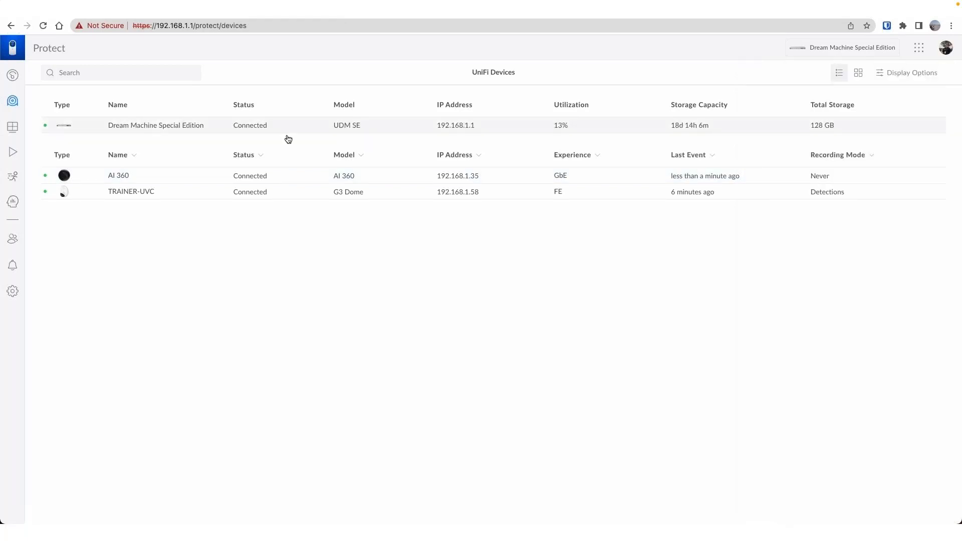
Capture a snapshot from the TRAINER-UVC camera's live feed and view the downloaded image
left_click(269, 195)
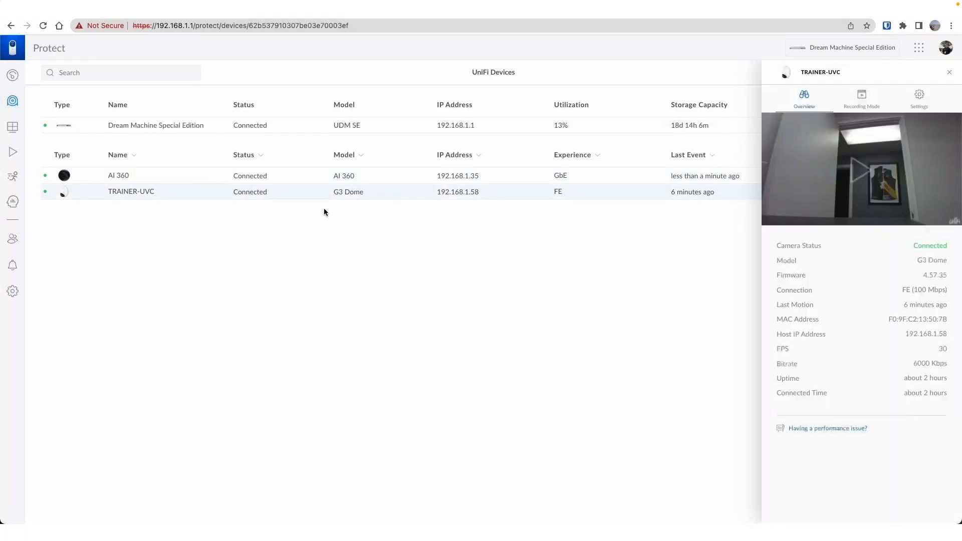
left_click(860, 175)
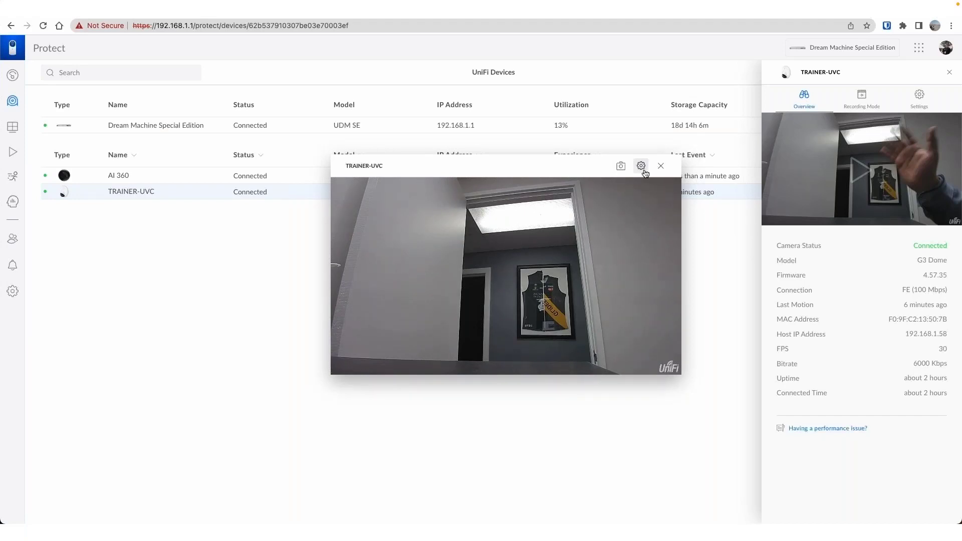
left_click(621, 166)
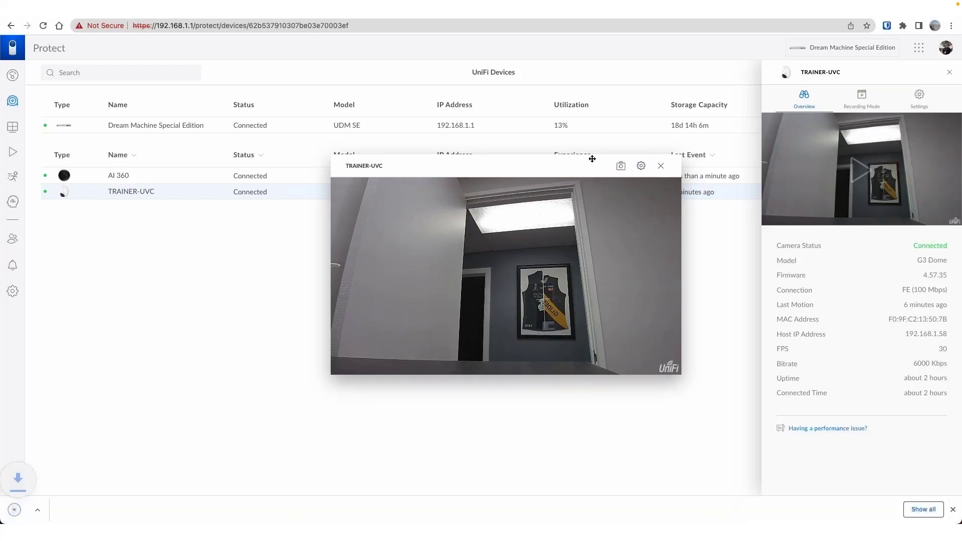
left_click(74, 510)
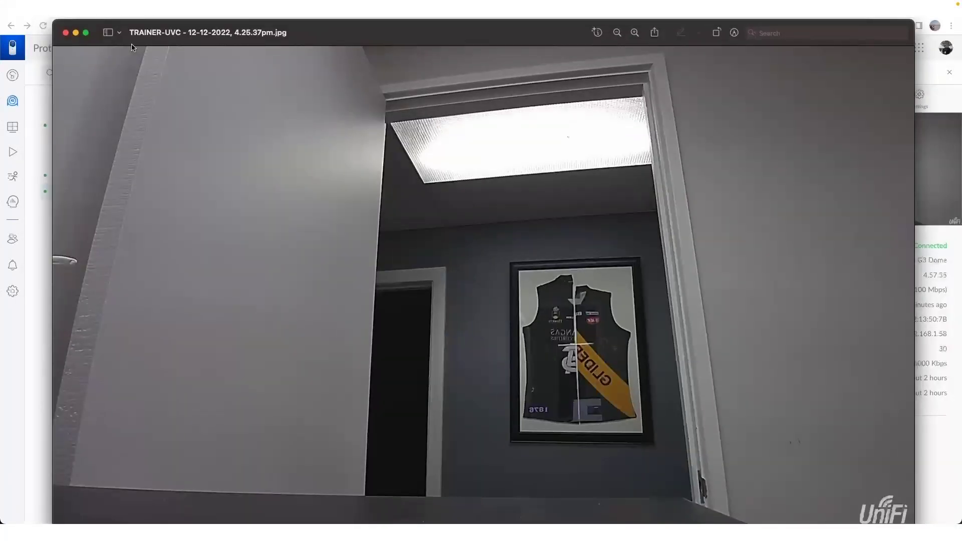
left_click(65, 33)
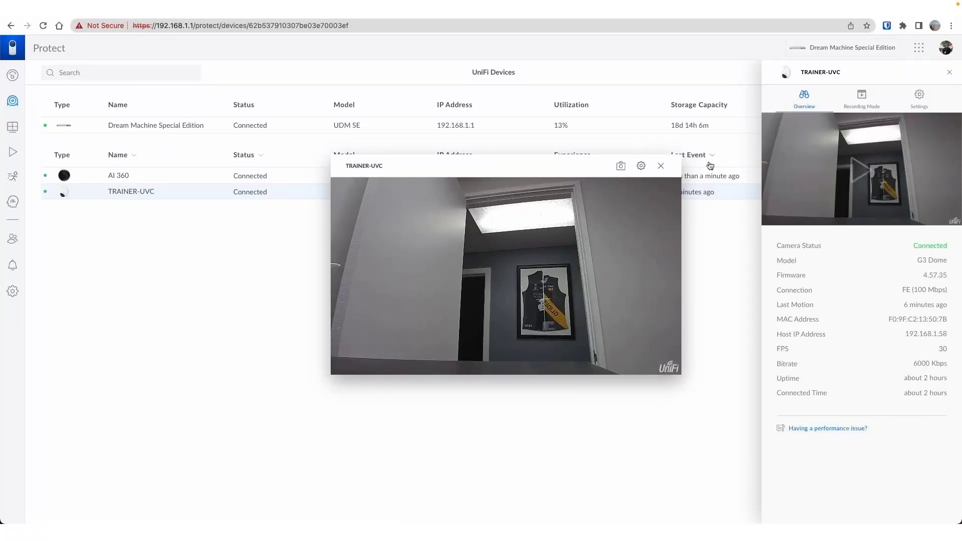
Examine the microphone sensitivity and auto exposure mode settings for the TRAINER-UVC live feed
left_click(641, 166)
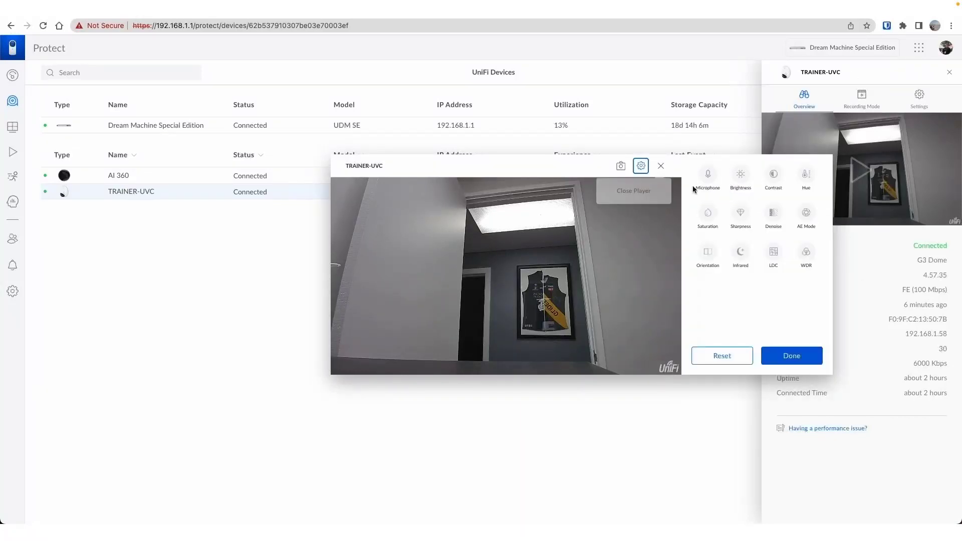
left_click(705, 179)
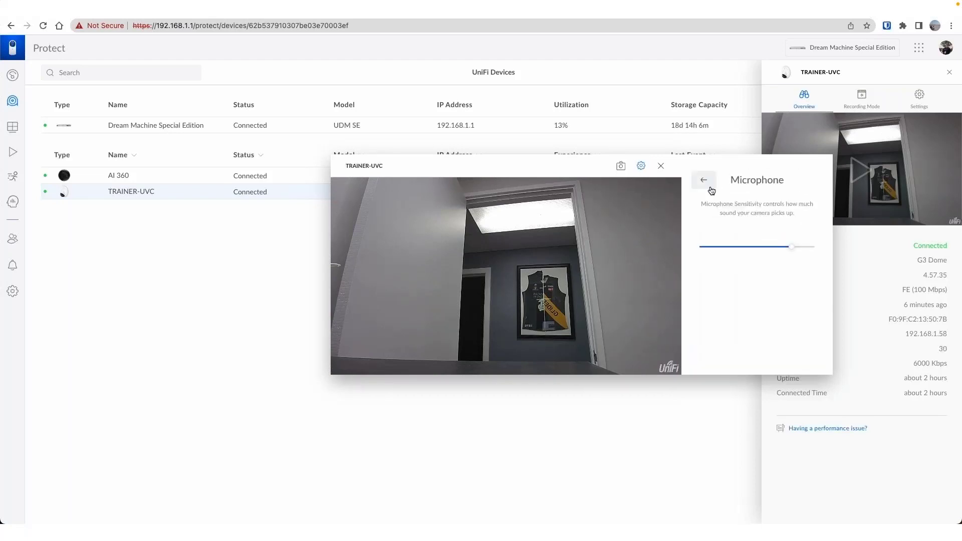
left_click(711, 188)
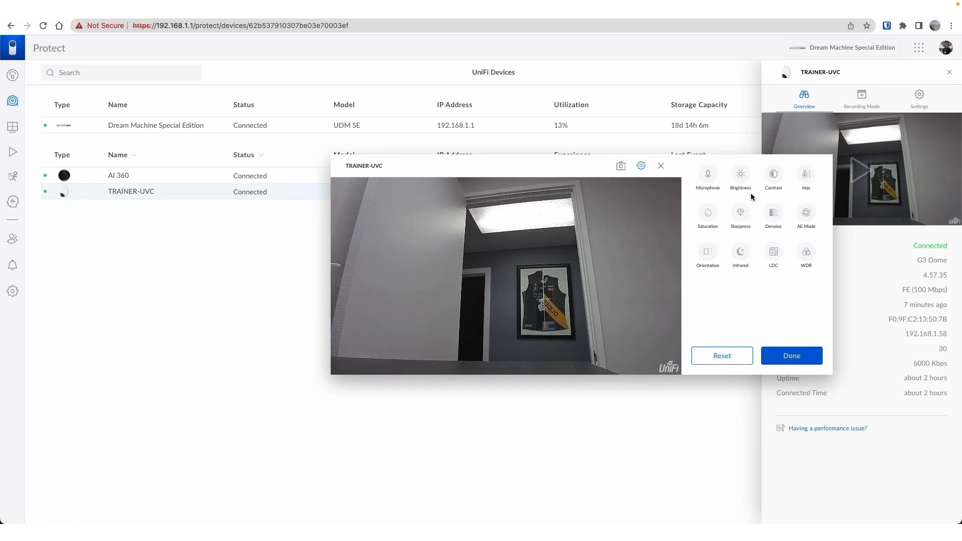
left_click(801, 213)
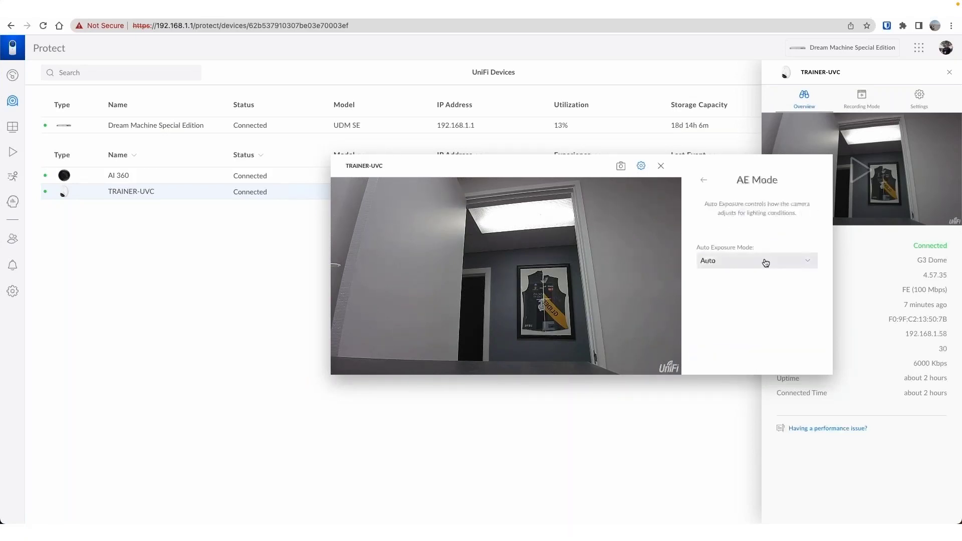
left_click(703, 180)
Turn the TRAINER-UVC camera's vertical flip off and back on in its orientation settings
left_click(710, 260)
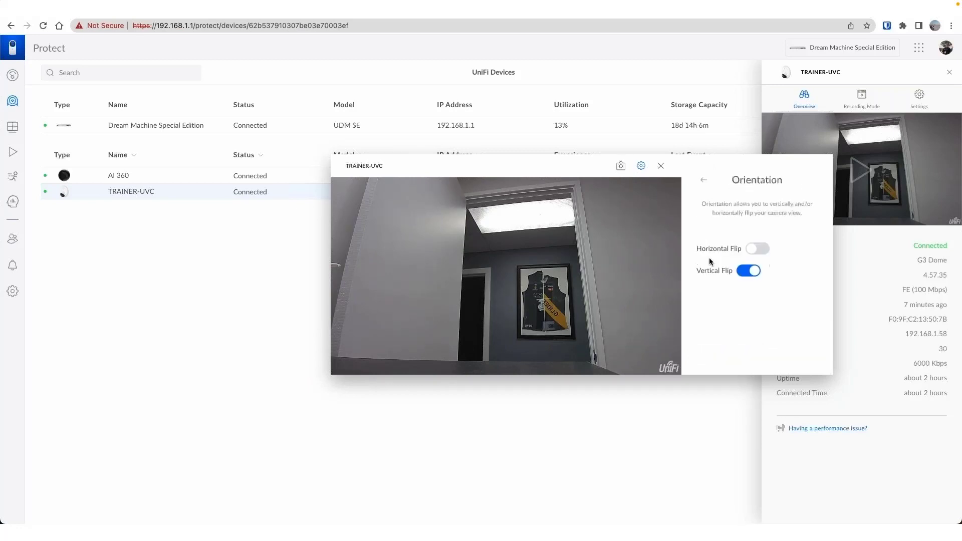
left_click(749, 274)
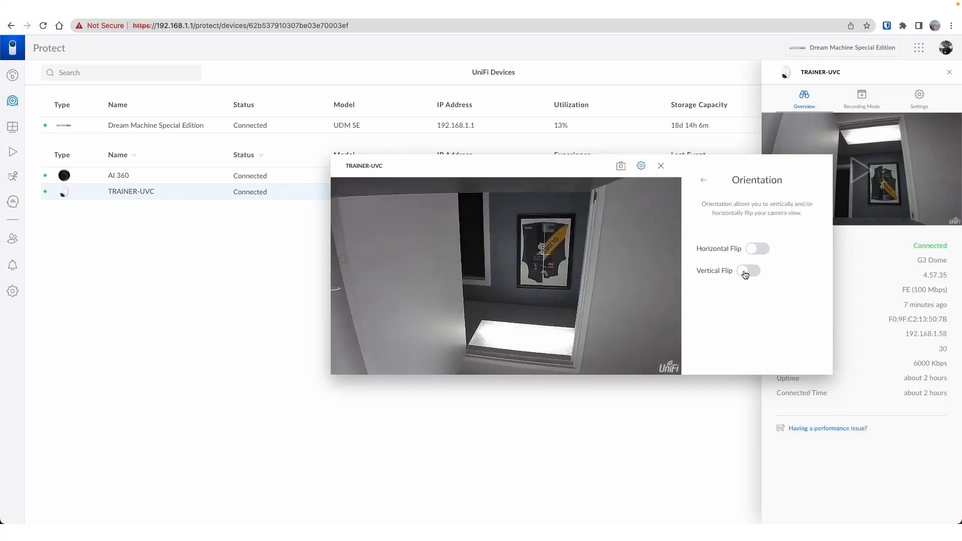
left_click(750, 274)
left_click(703, 181)
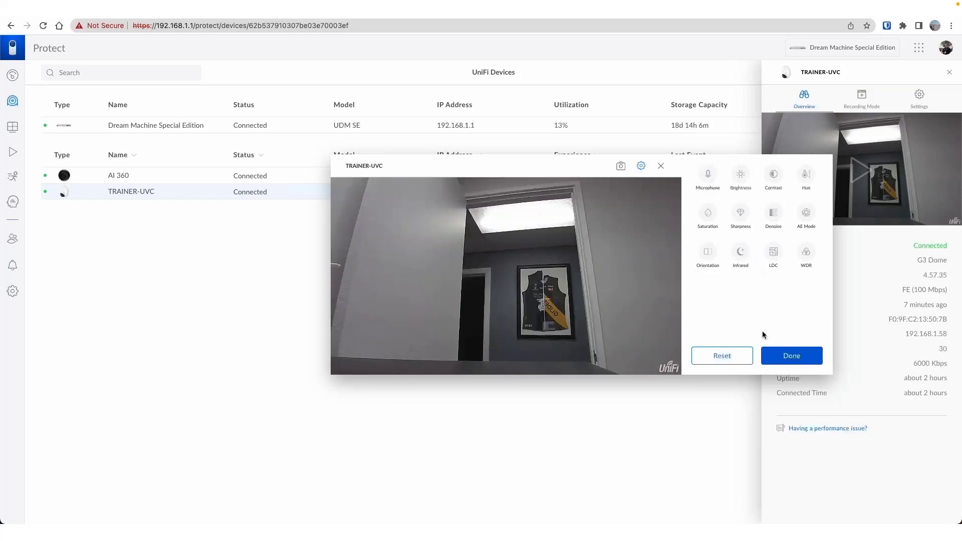
Look through the infrared night vision mode options for the TRAINER-UVC camera without choosing another one
left_click(739, 253)
left_click(736, 269)
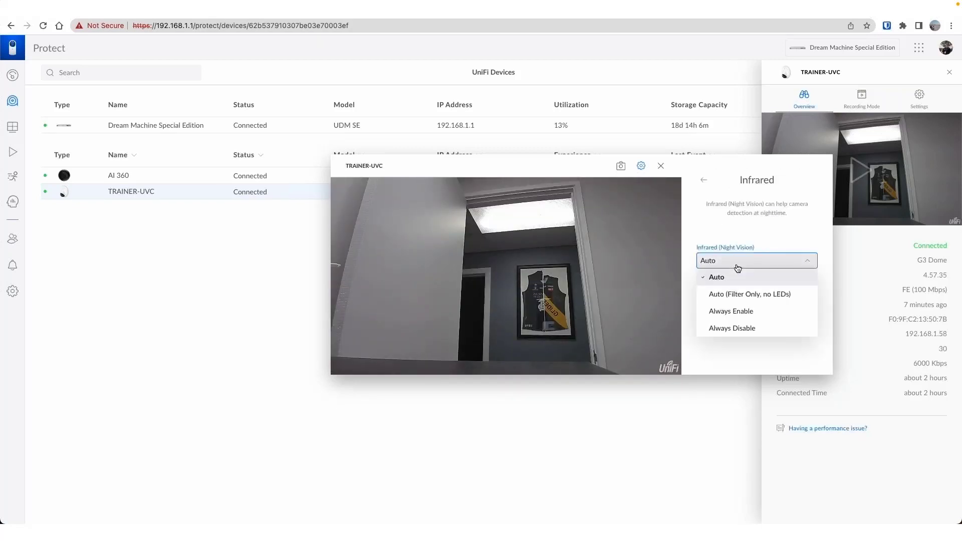
left_click(749, 350)
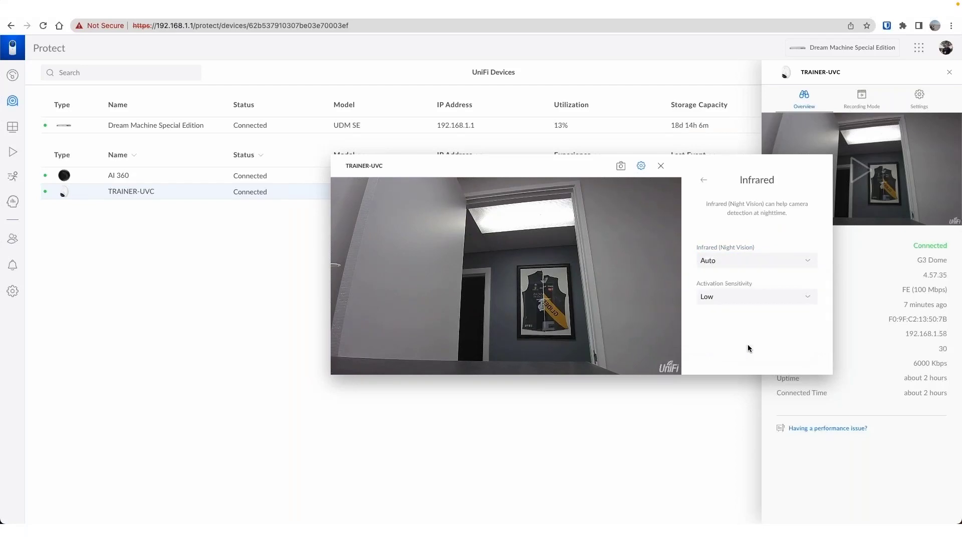
left_click(704, 180)
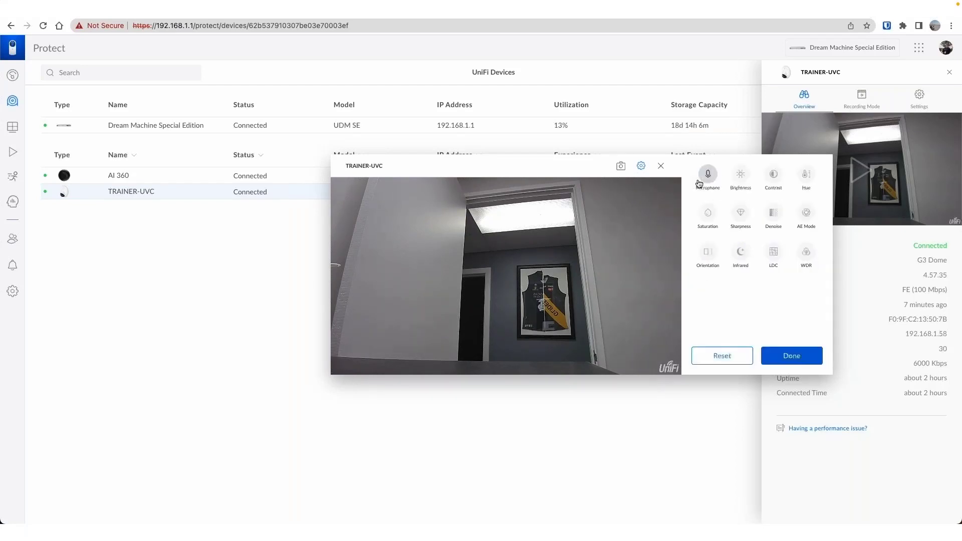
Disable lens distortion correction on the TRAINER-UVC camera to compare the picture, then enable it again
left_click(774, 253)
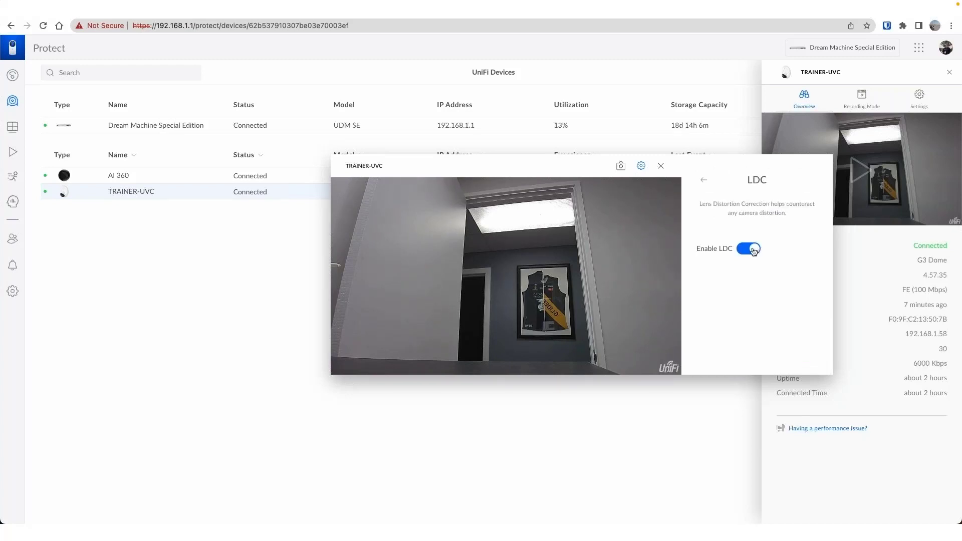
left_click(751, 252)
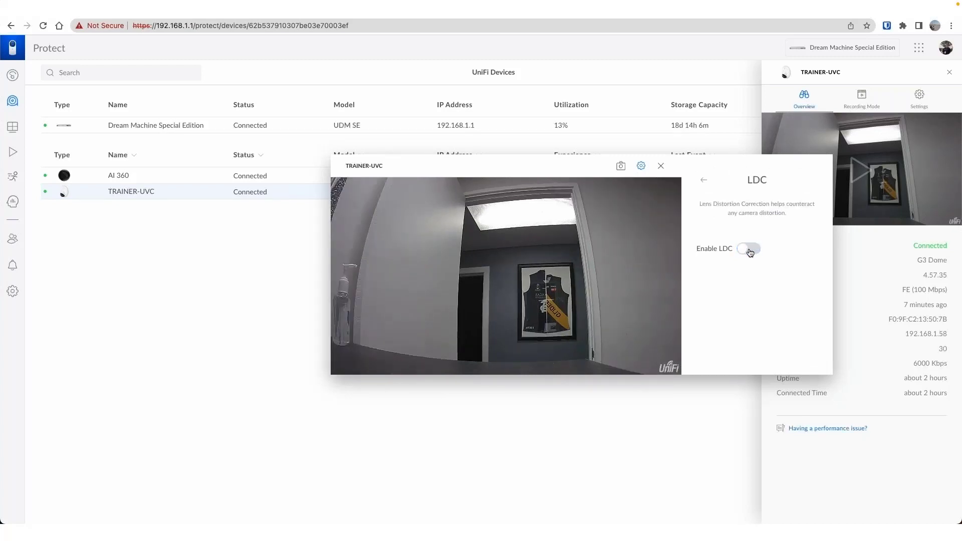
left_click(749, 250)
left_click(704, 182)
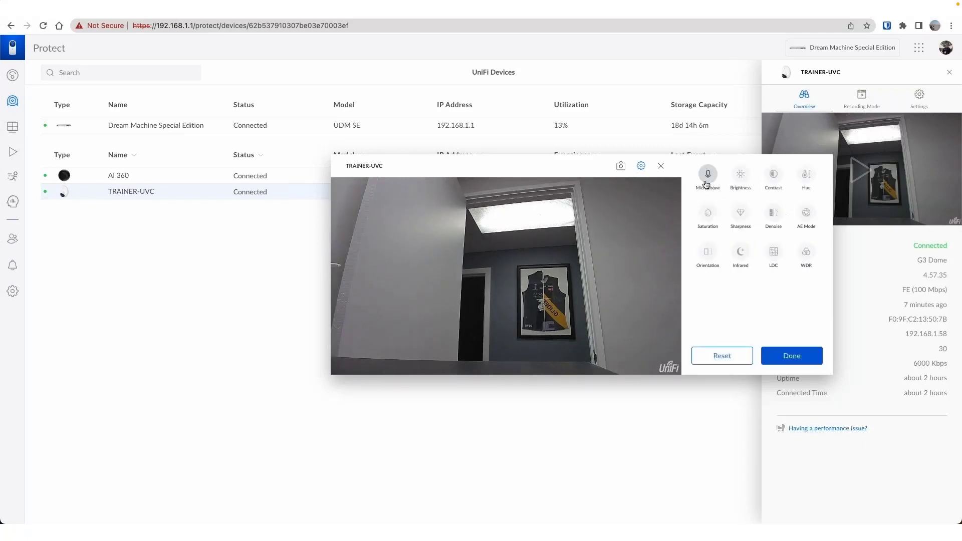
Raise the TRAINER-UVC camera's Wide Dynamic Range level to about two-thirds of its range
left_click(807, 253)
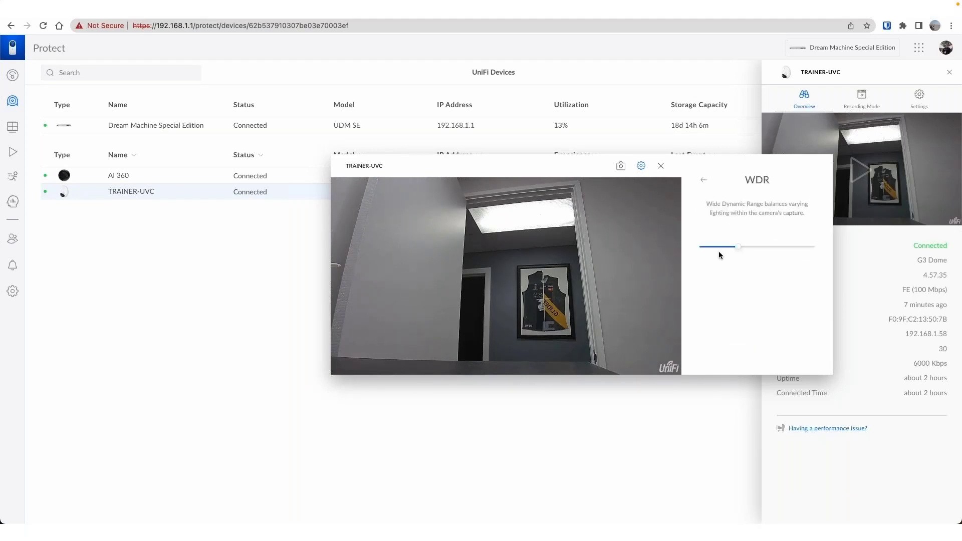
left_click_drag(748, 251, 786, 252)
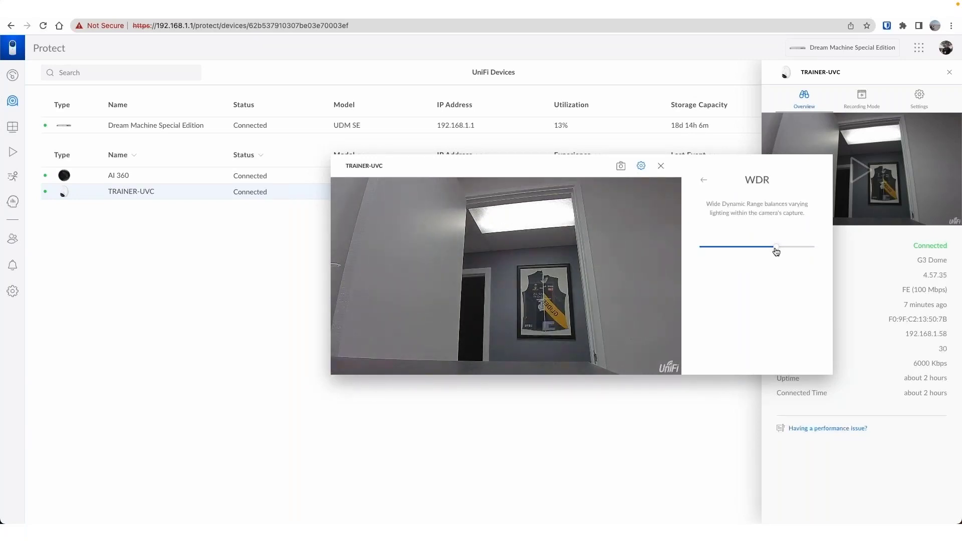
Lower the TRAINER-UVC camera's Wide Dynamic Range level to about one-third of its range, finish the picture settings and close the live view
left_click_drag(775, 251, 738, 250)
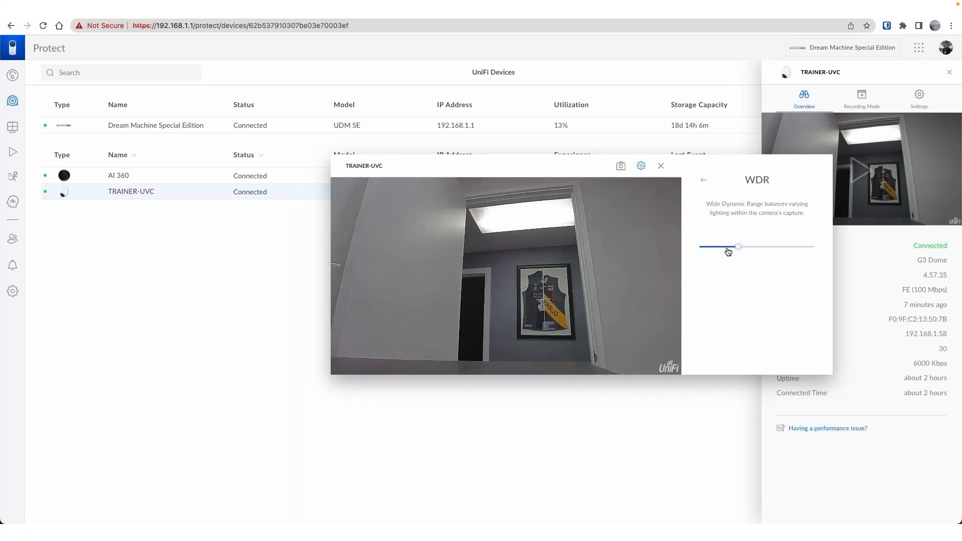
left_click(704, 181)
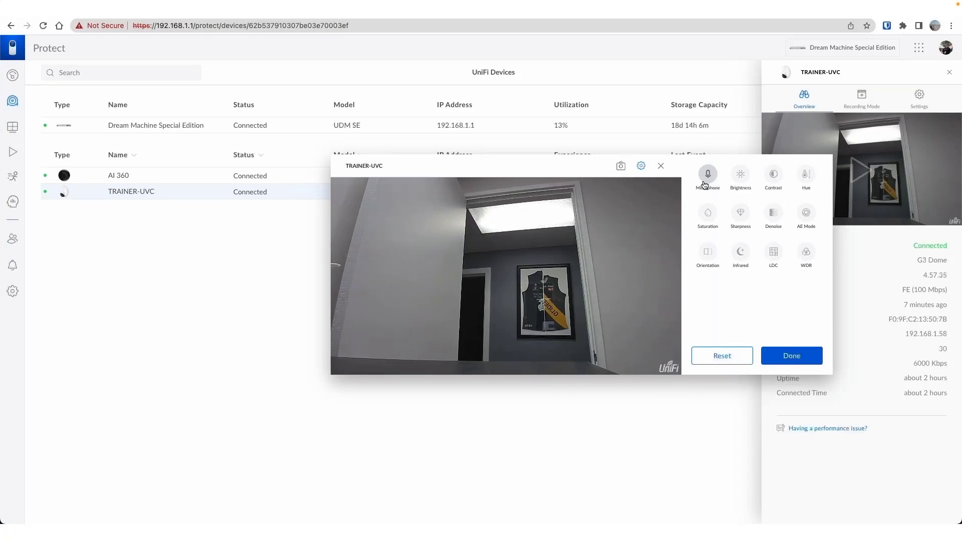
left_click(785, 362)
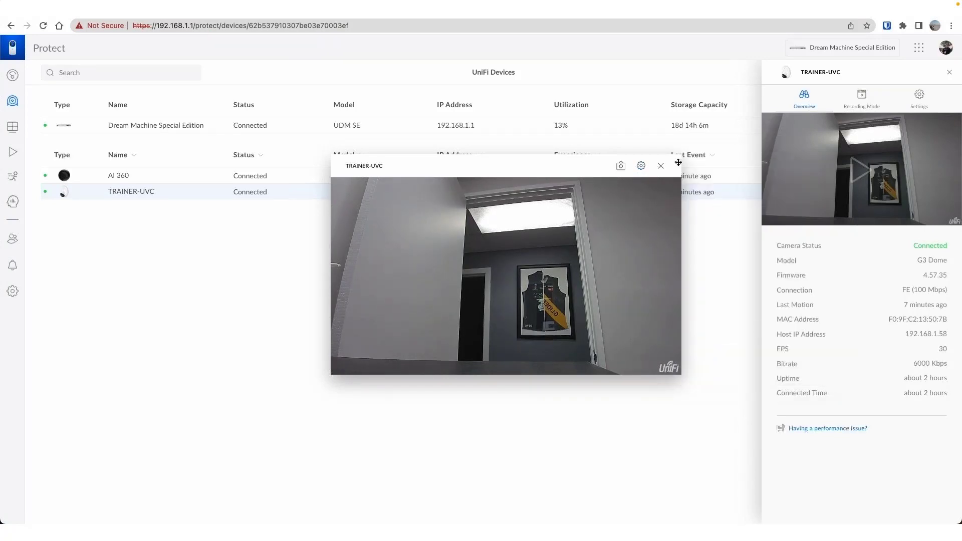
left_click(660, 166)
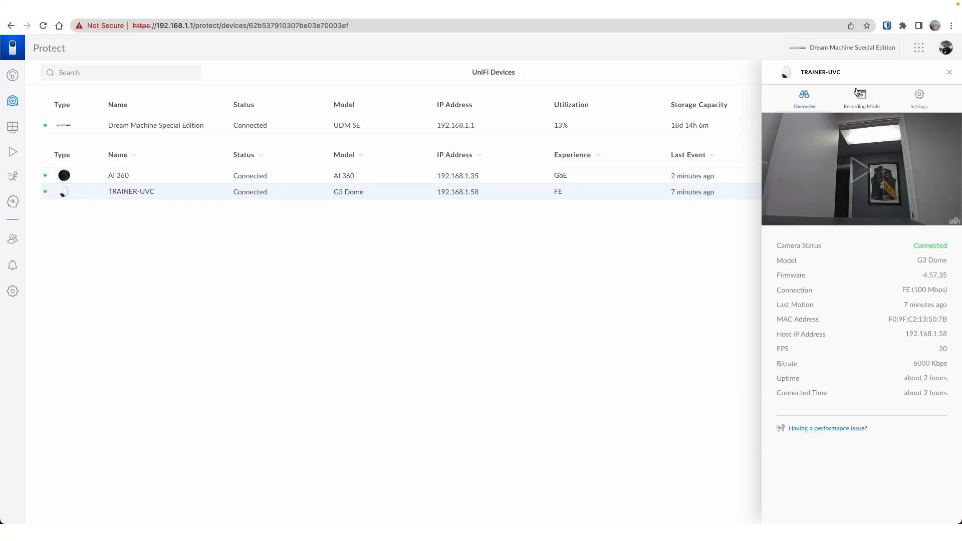
Look through the recording mode and recording schedule choices for the TRAINER-UVC camera without changing them
left_click(857, 92)
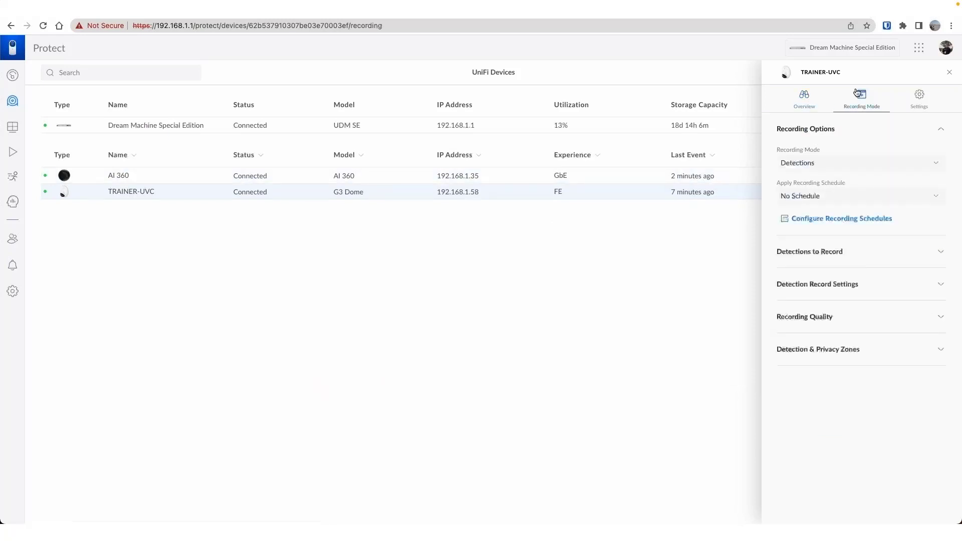
left_click(833, 170)
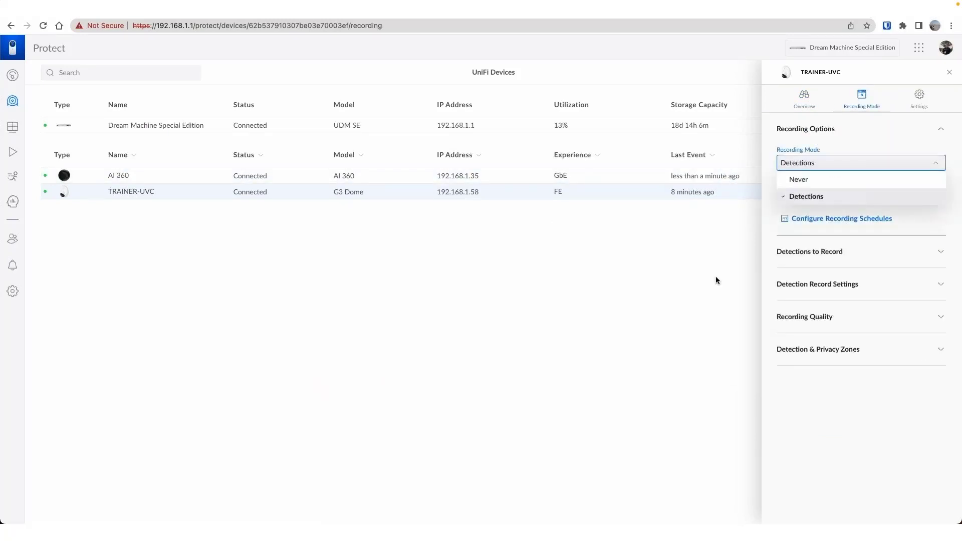
left_click(793, 381)
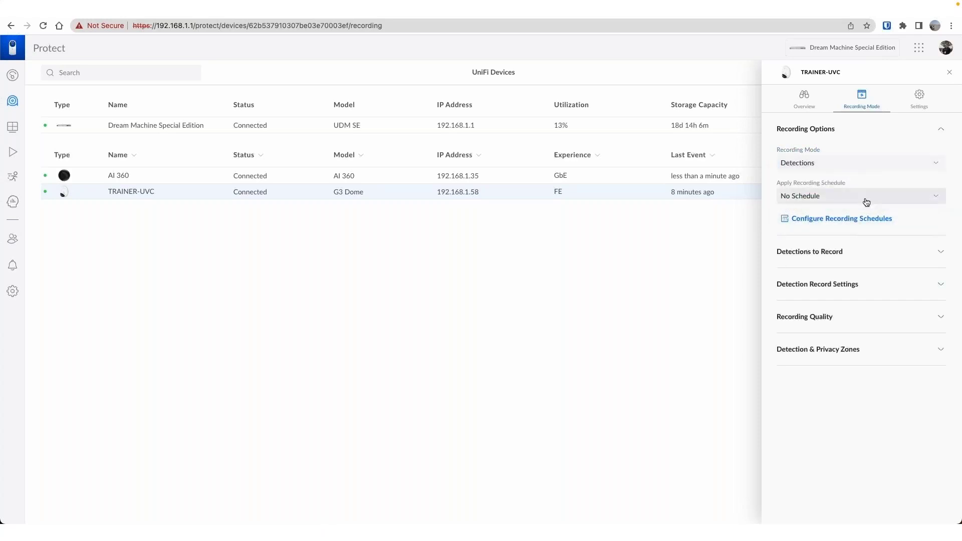
left_click(866, 202)
left_click(866, 202)
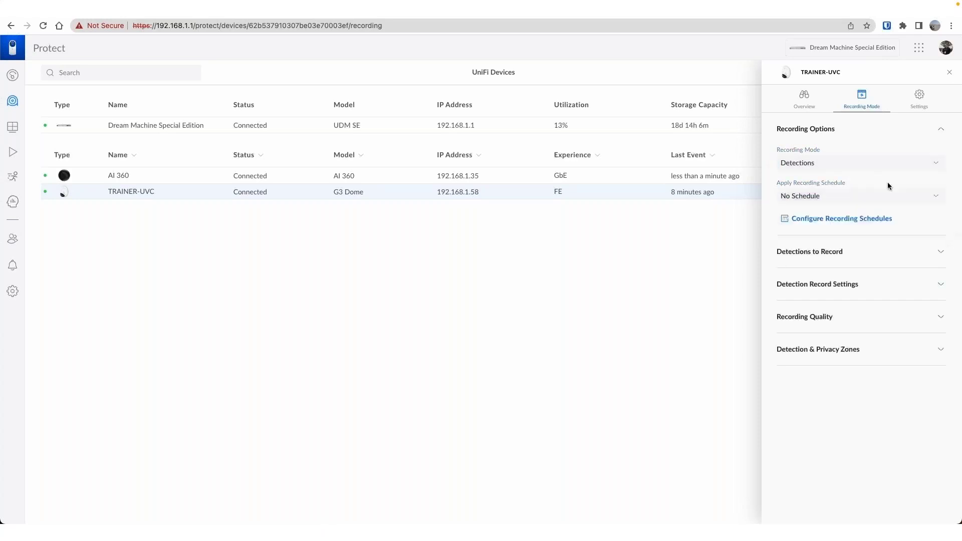
View where recording schedules are configured, and return to the TRAINER-UVC camera's recording options
left_click(857, 223)
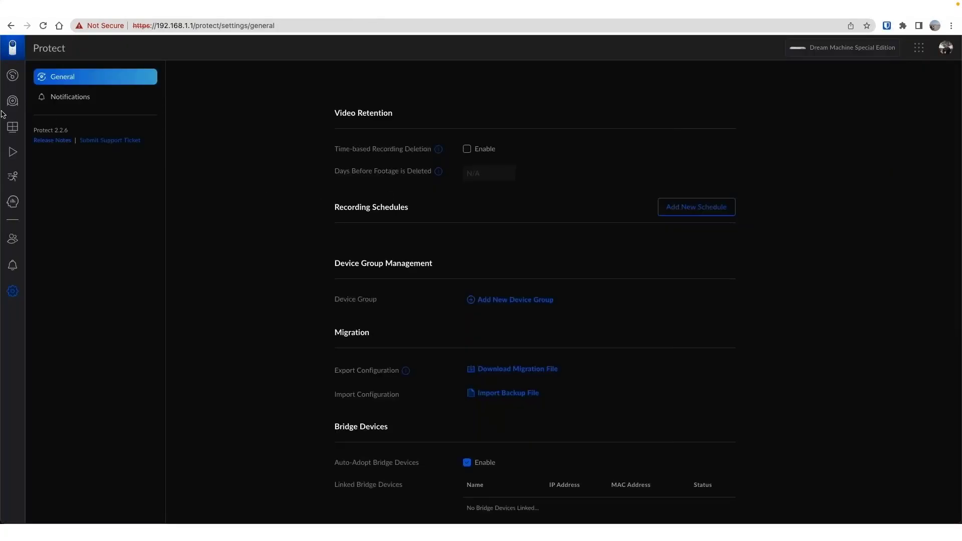
left_click(12, 101)
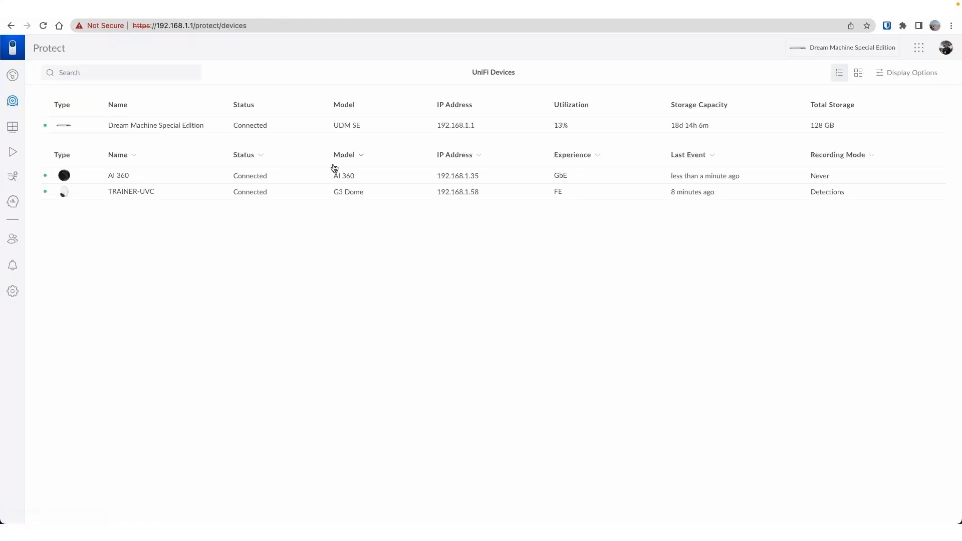
left_click(322, 197)
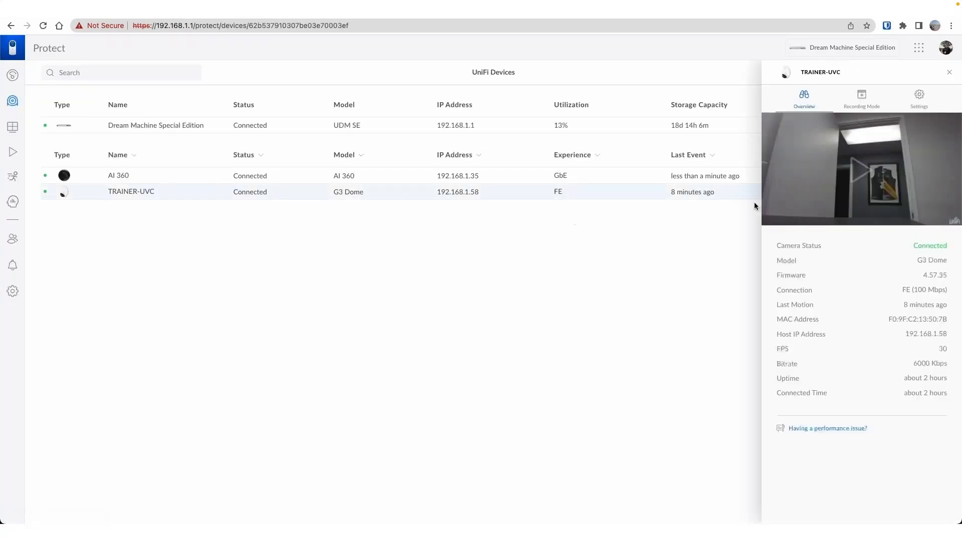
left_click(861, 98)
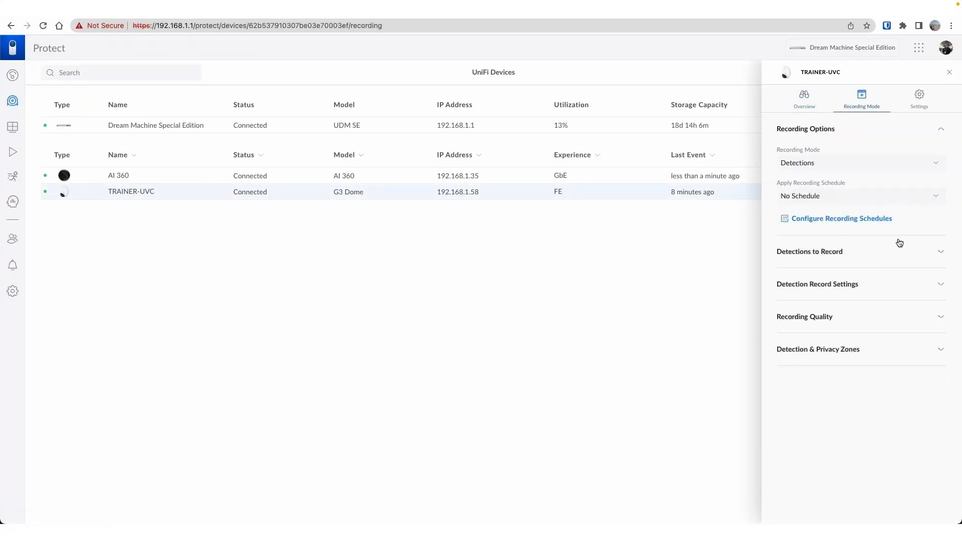
Check which detections TRAINER-UVC records and set the seconds of motion needed to trigger detection to 2s
left_click(896, 257)
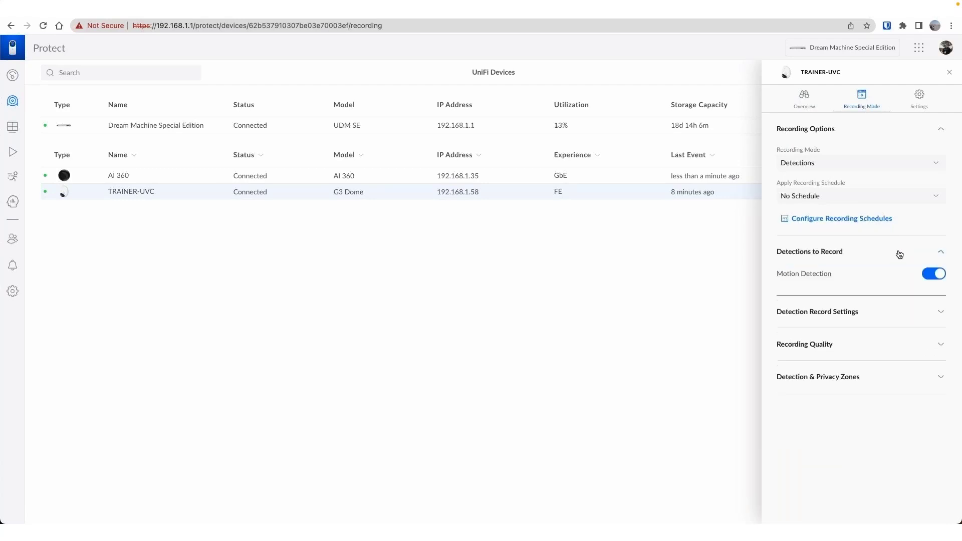
left_click(879, 256)
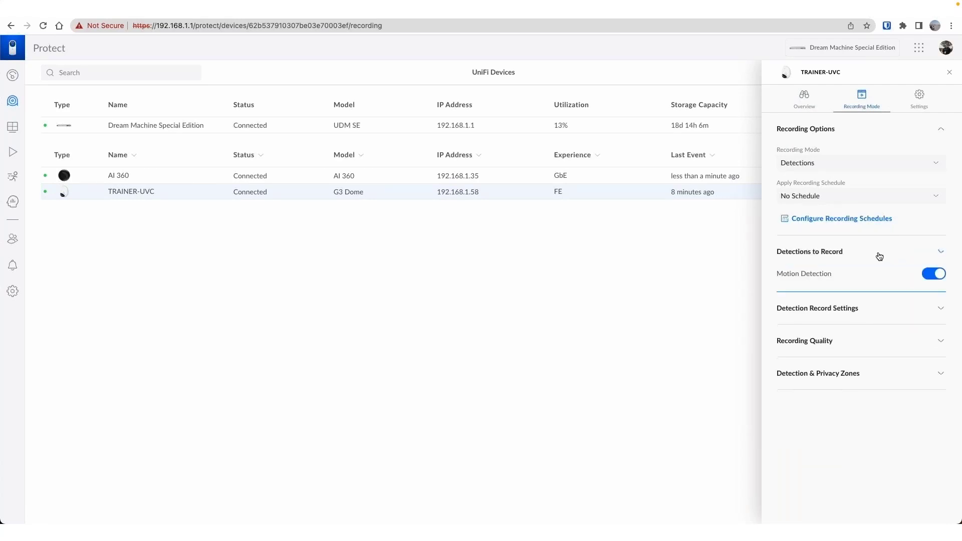
left_click(873, 285)
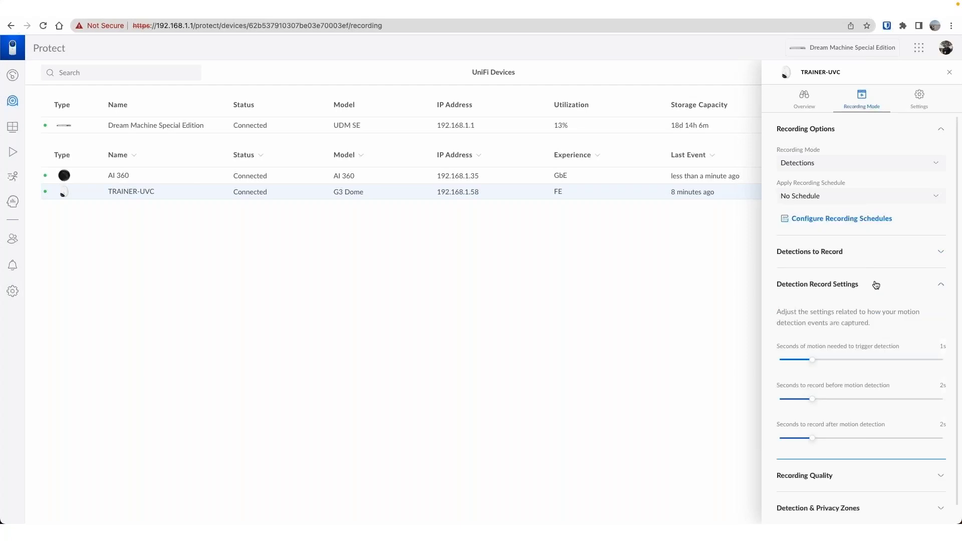
scroll(872, 283, "down", 1)
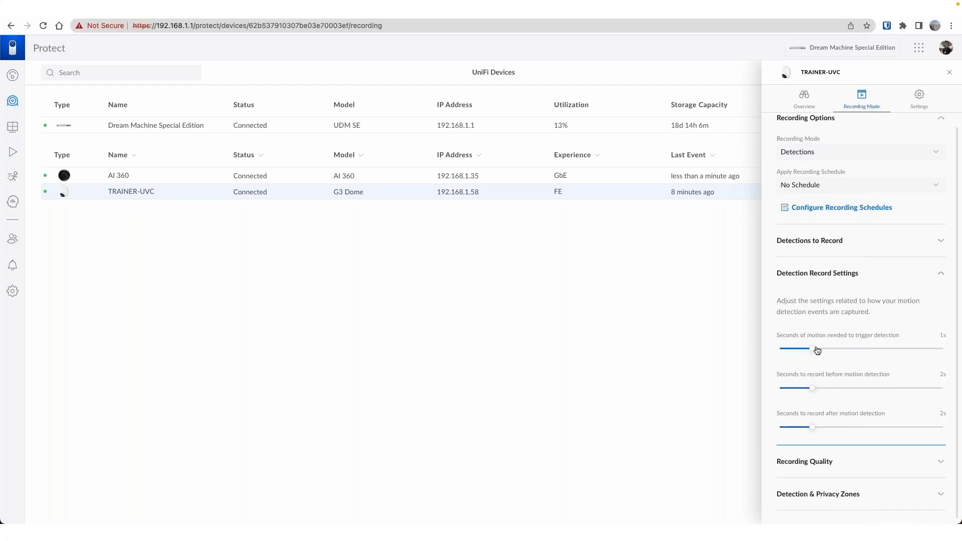
left_click_drag(812, 348, 844, 349)
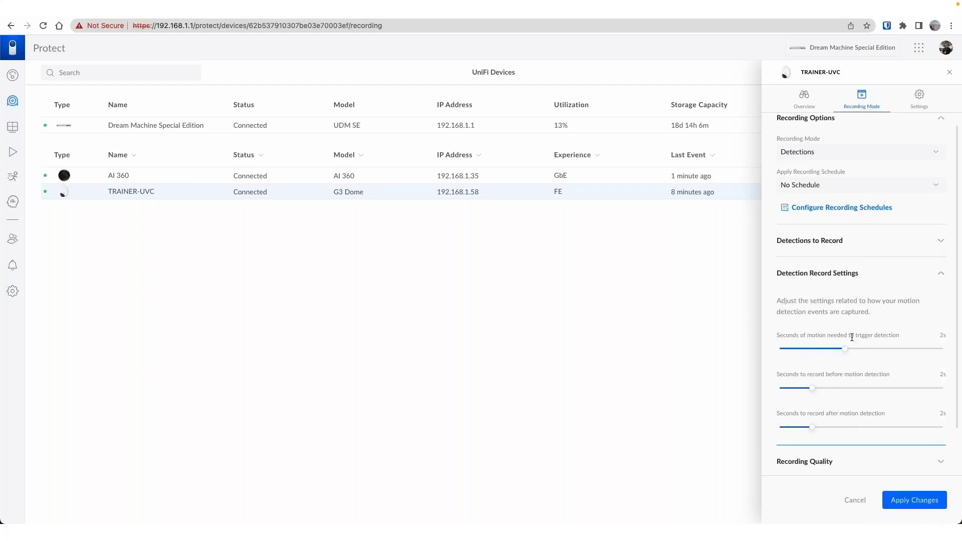
Examine the frame rate and image quality settings for the TRAINER-UVC camera's recordings
scroll(852, 337, "down", 4)
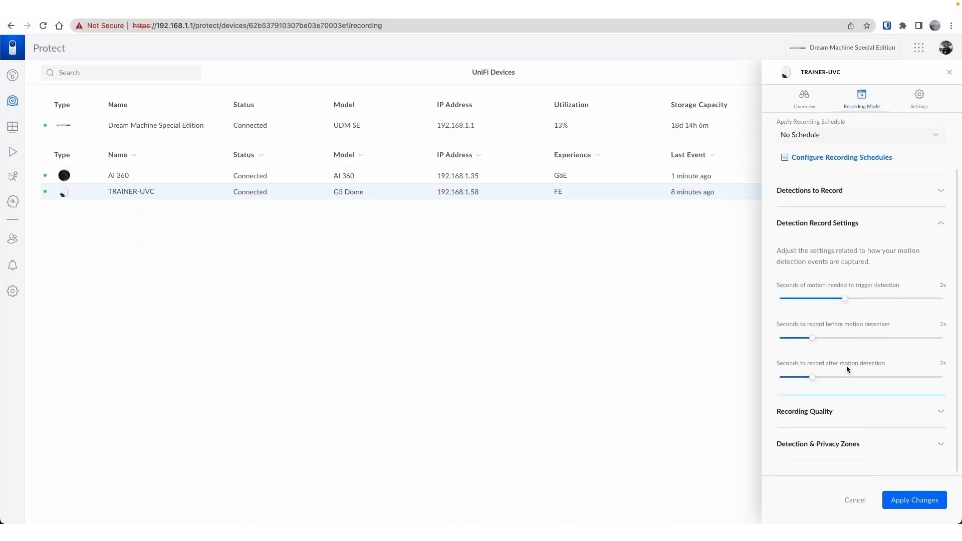
left_click(846, 412)
scroll(879, 357, "down", 4)
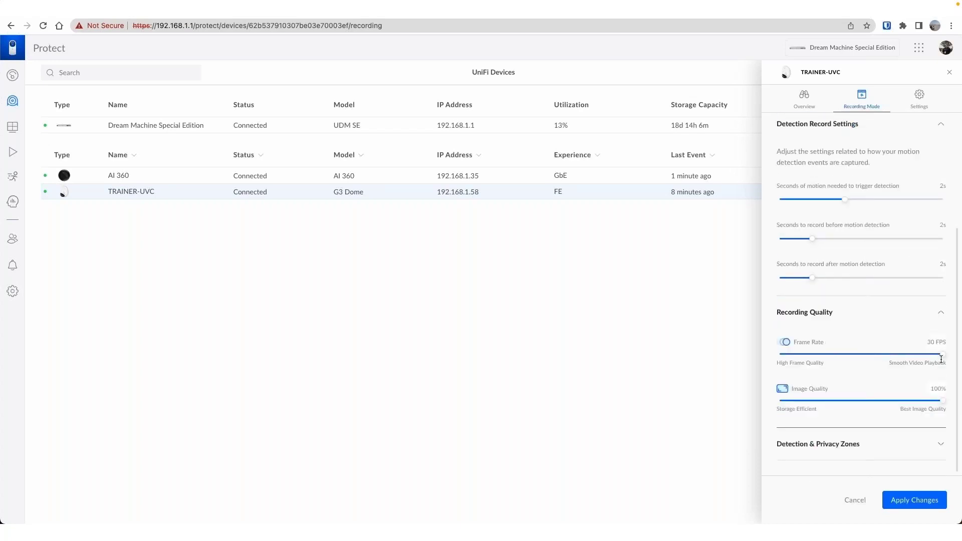
Reshape the TRAINER-UVC camera's Default motion zone so its four corners fit the open doorway
left_click(863, 453)
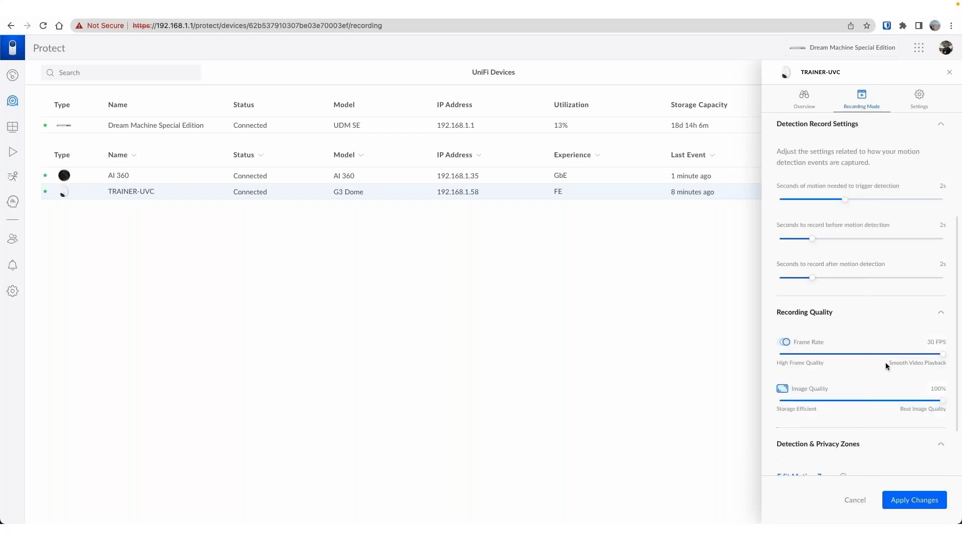
scroll(885, 362, "down", 2)
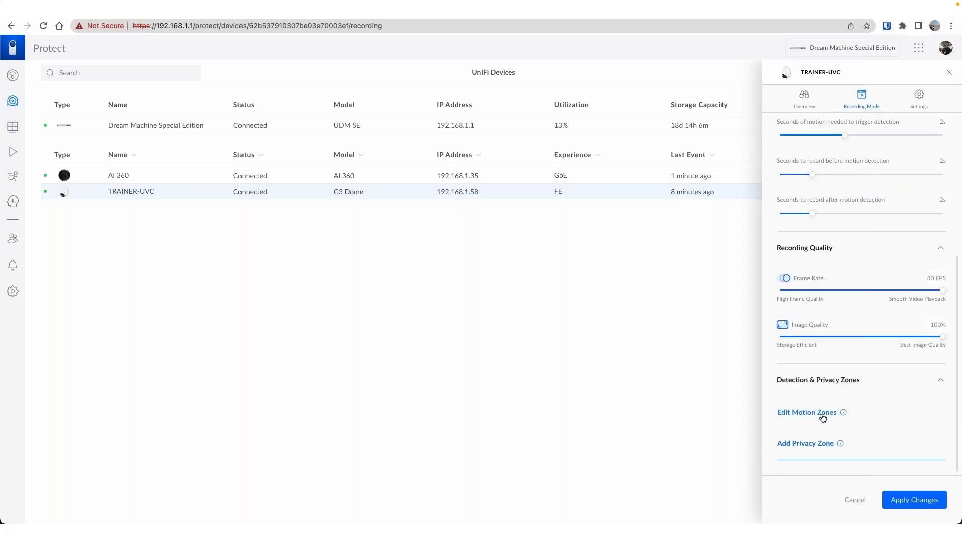
left_click(822, 413)
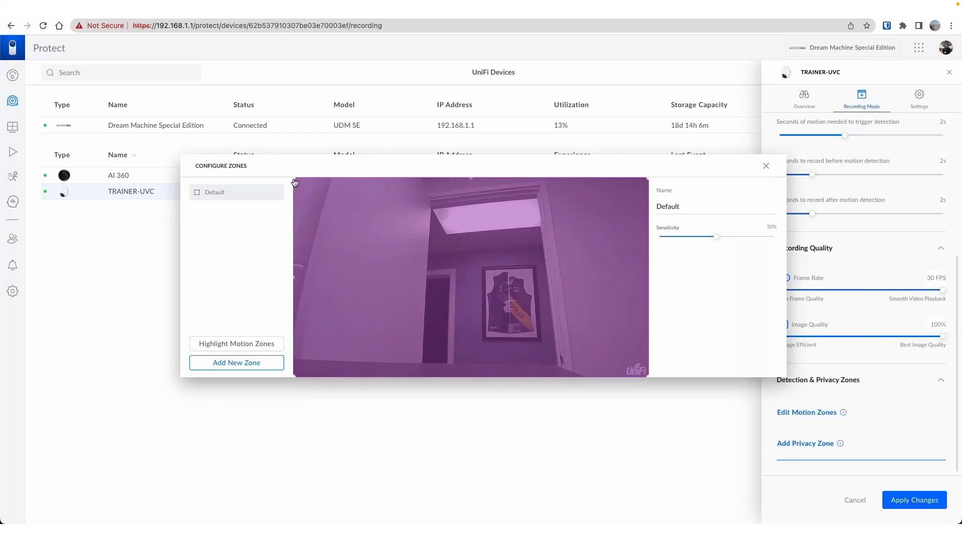
left_click_drag(294, 178, 430, 199)
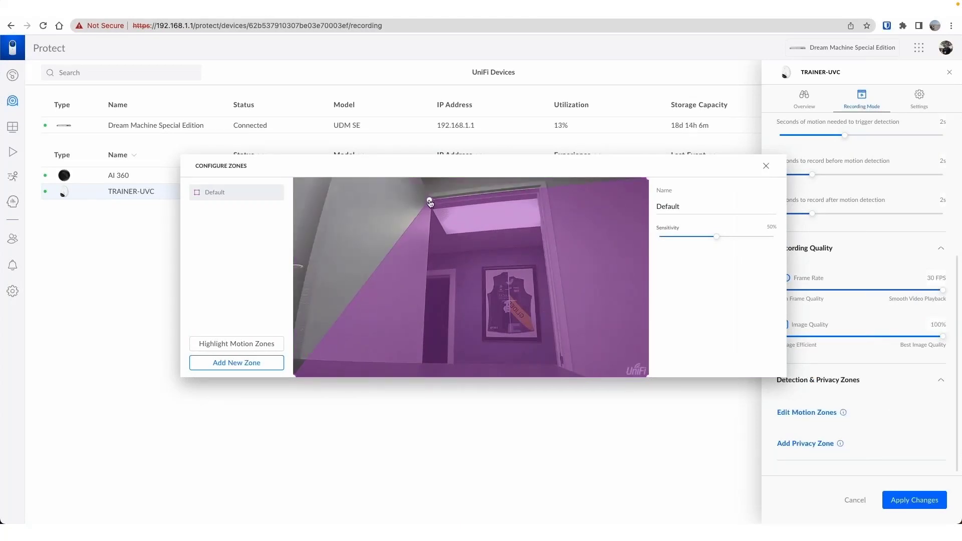
left_click_drag(647, 178, 537, 197)
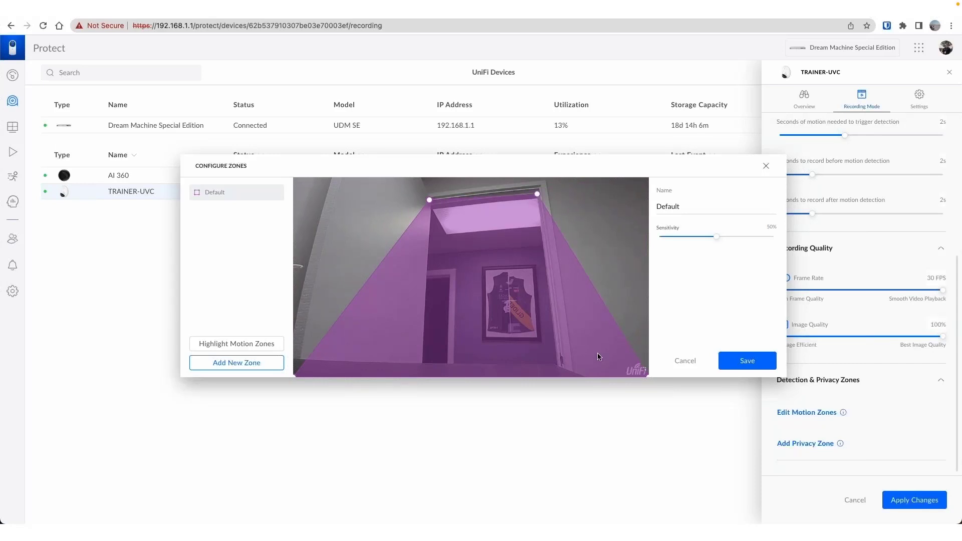
left_click_drag(647, 376, 558, 367)
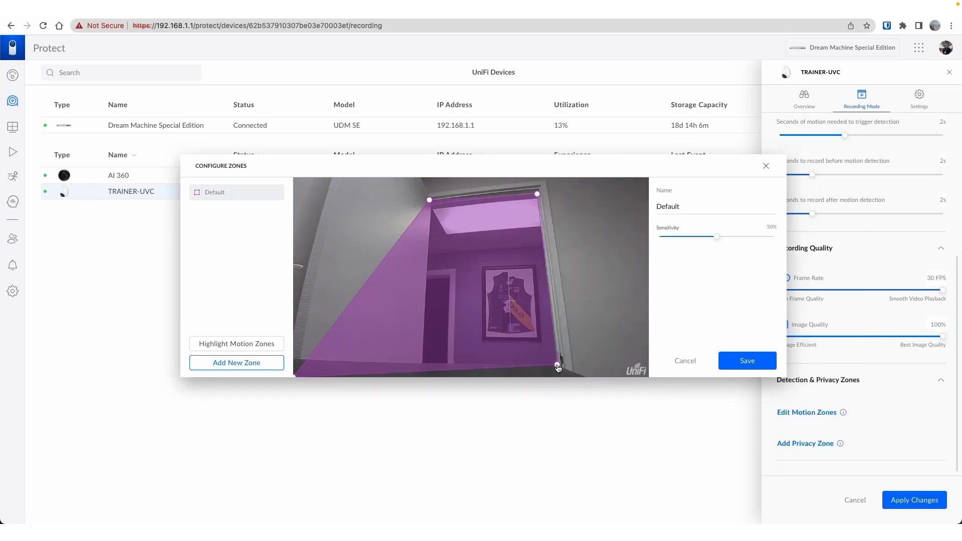
left_click_drag(297, 375, 426, 366)
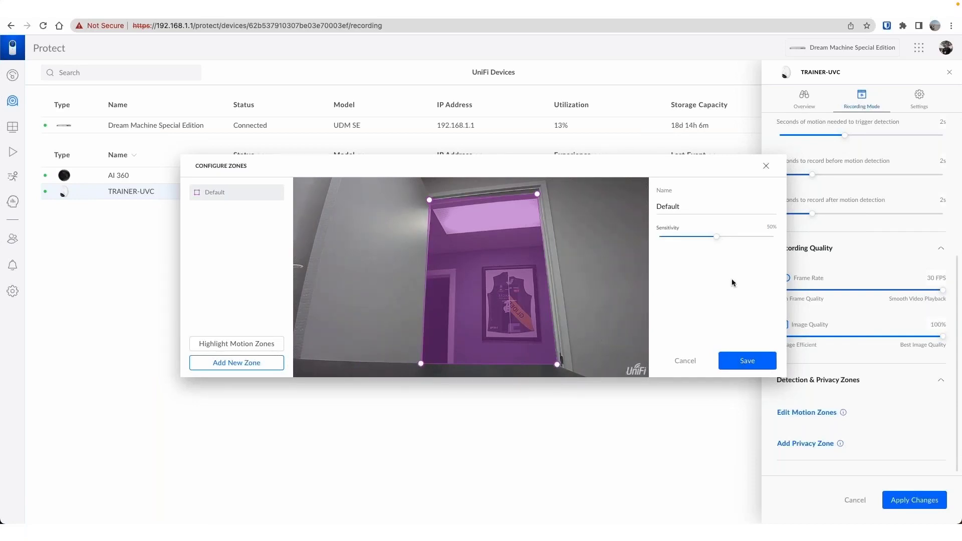
Set the Default motion zone's sensitivity to 55%, save the zone and close the zone configuration
mouse_move(715, 238)
left_mouse_down()
mouse_move(731, 241)
mouse_move(721, 246)
left_mouse_up()
left_click(740, 362)
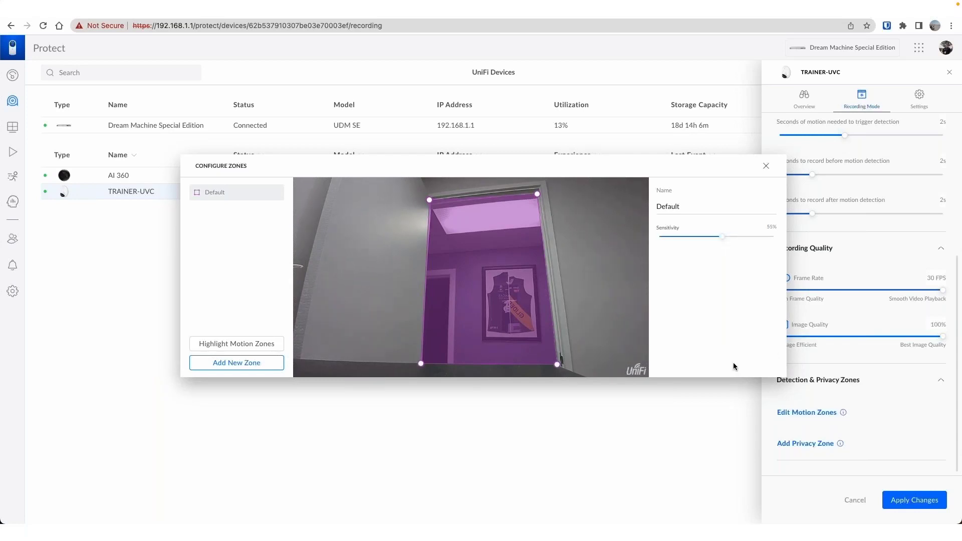
left_click(767, 167)
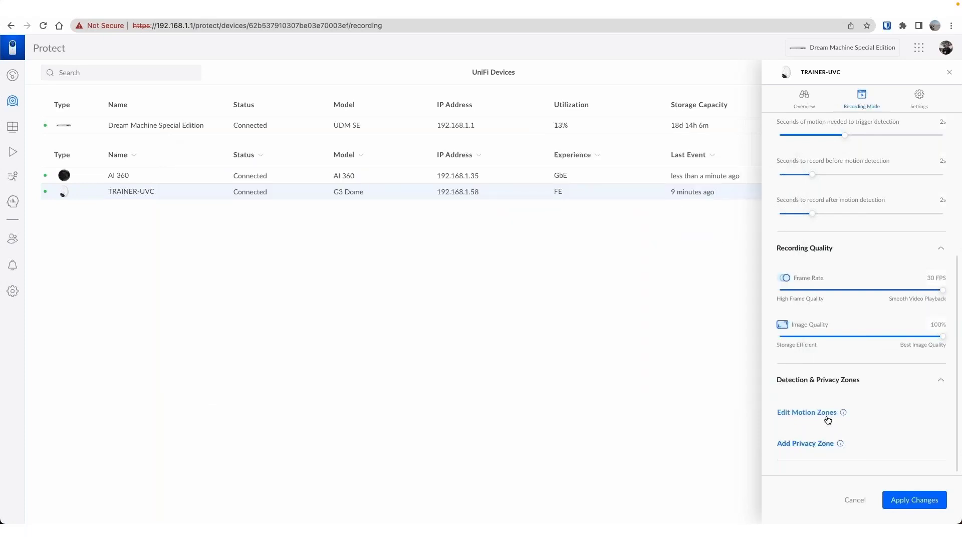
Add a privacy zone to TRAINER-UVC, fit its corners around the dark inner doorway beside the framed jersey, and save it
left_click(805, 412)
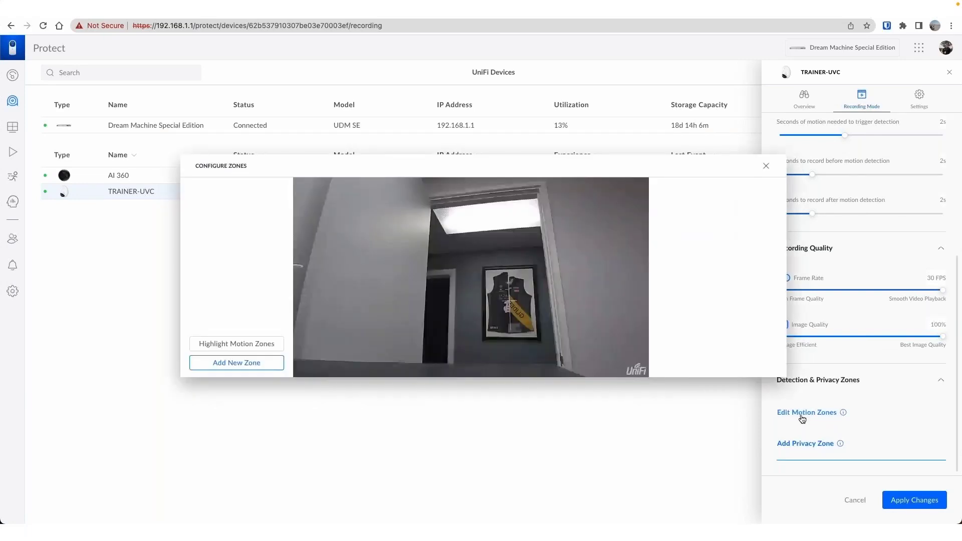
left_click(283, 359)
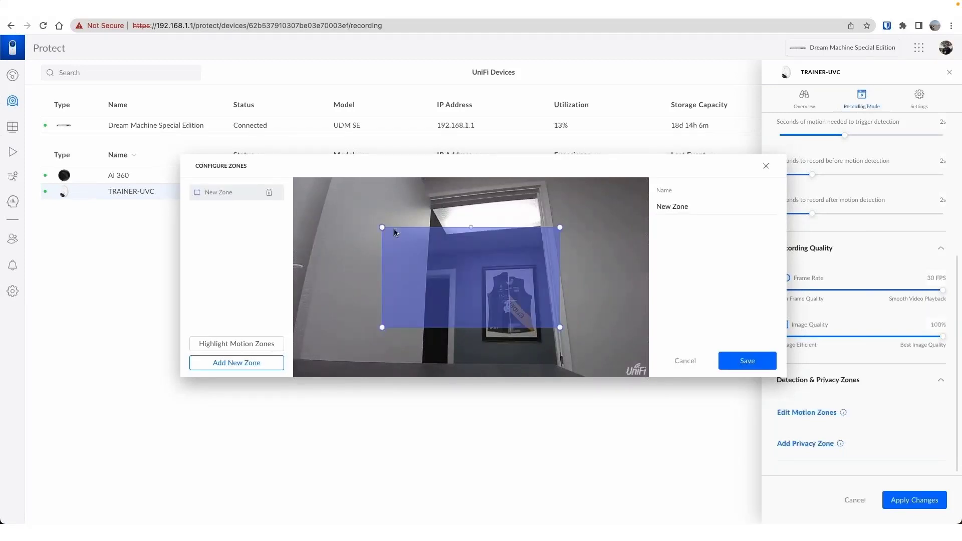
left_click_drag(382, 228, 430, 275)
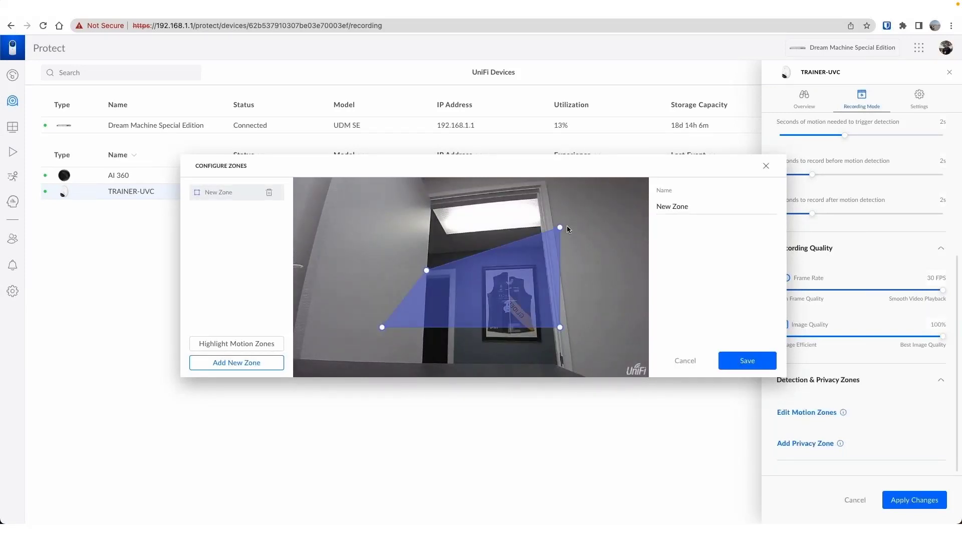
left_click_drag(560, 227, 454, 269)
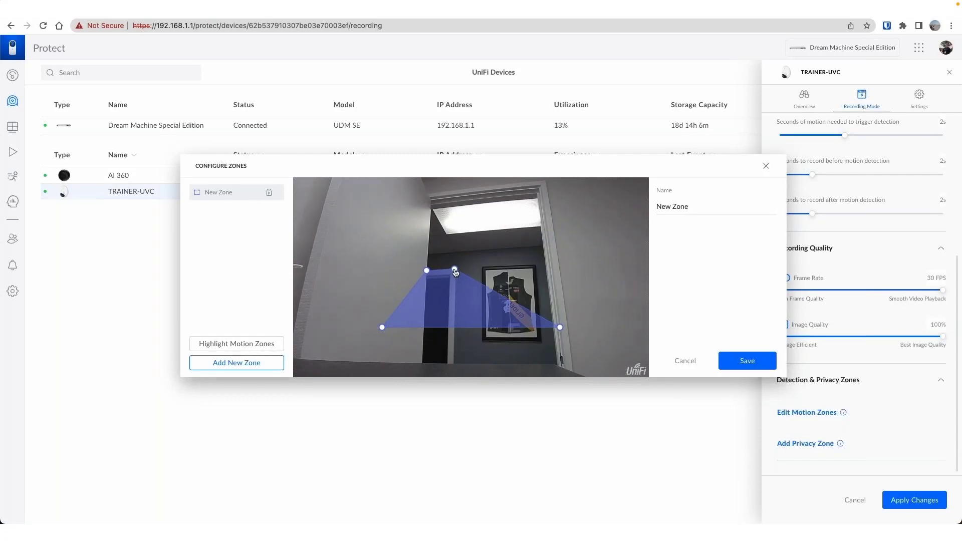
left_click_drag(558, 327, 454, 367)
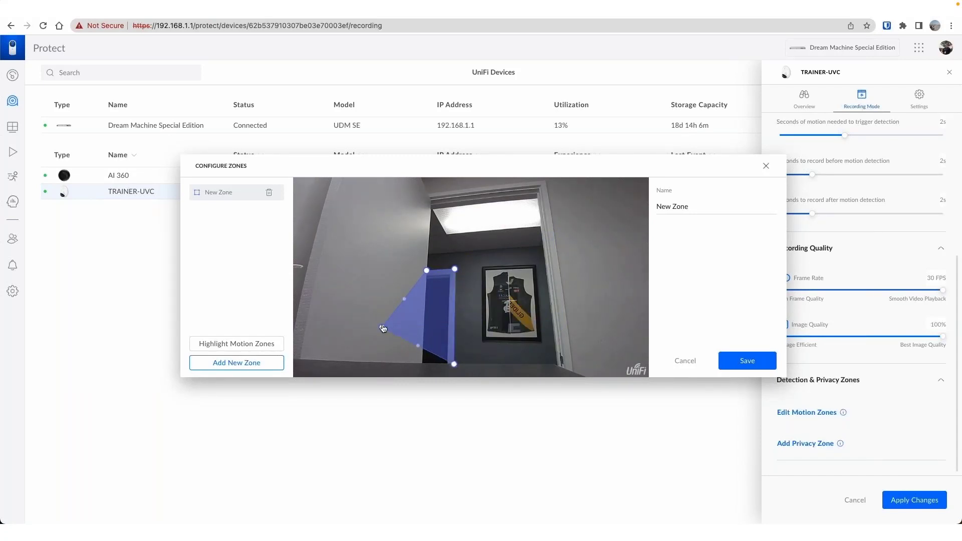
left_click_drag(381, 327, 421, 364)
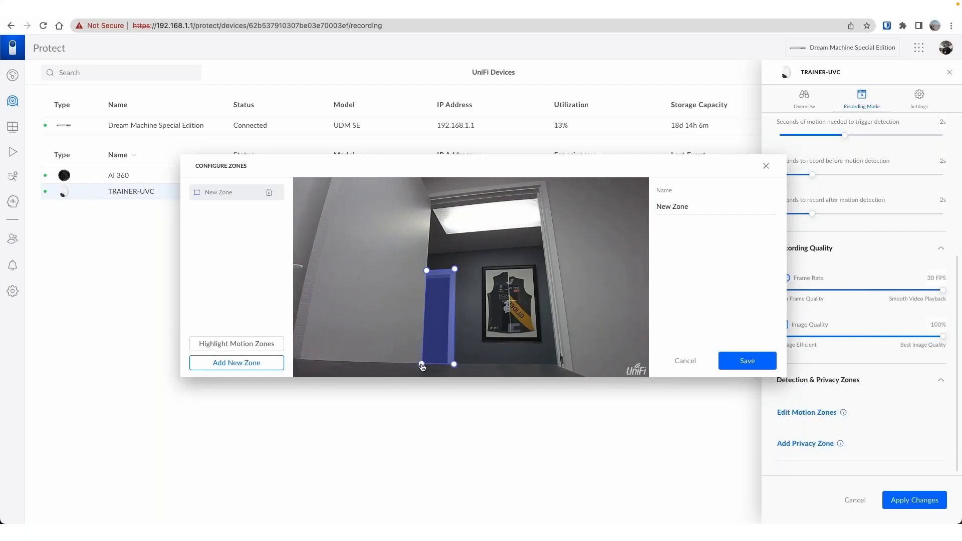
left_click(747, 361)
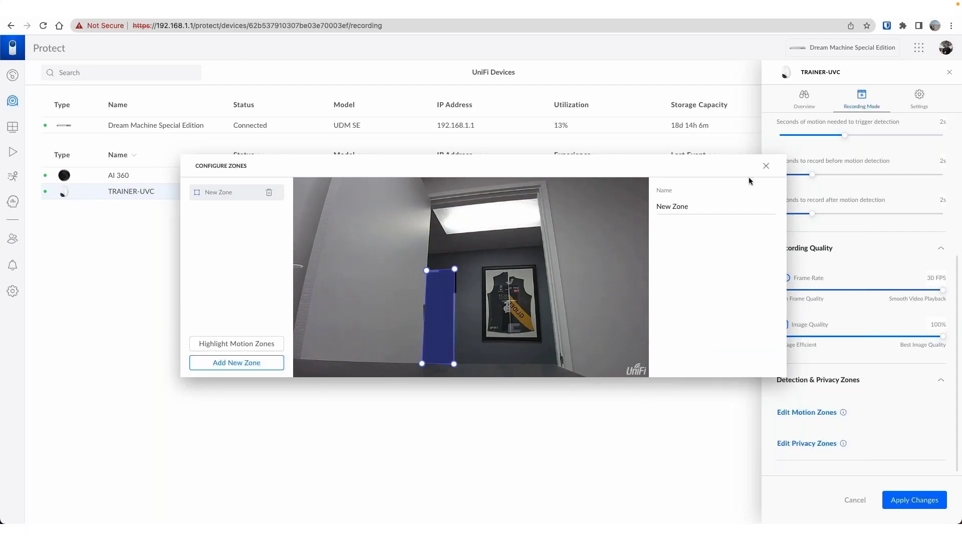
Close the privacy zone configuration and apply the changes to TRAINER-UVC's recording settings
left_click(765, 166)
left_click(918, 494)
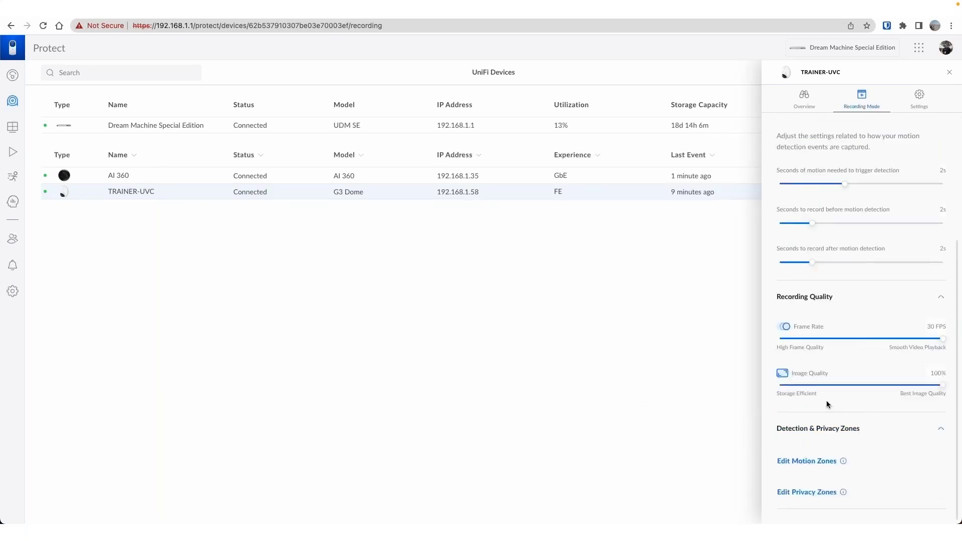
scroll(851, 301, "up", 4)
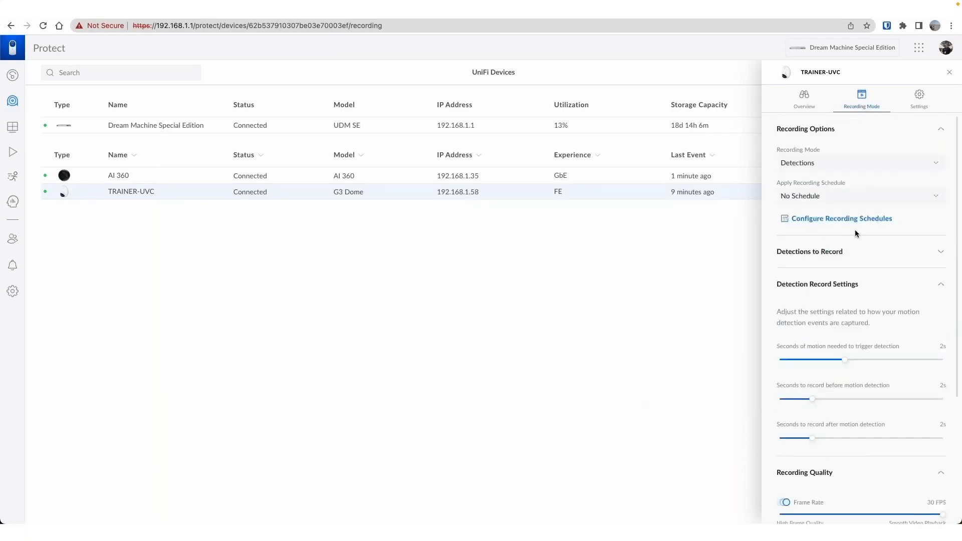
Open the multi-camera live view and enlarge the TRAINER-UVC feed to inspect its privacy mask
left_click(12, 128)
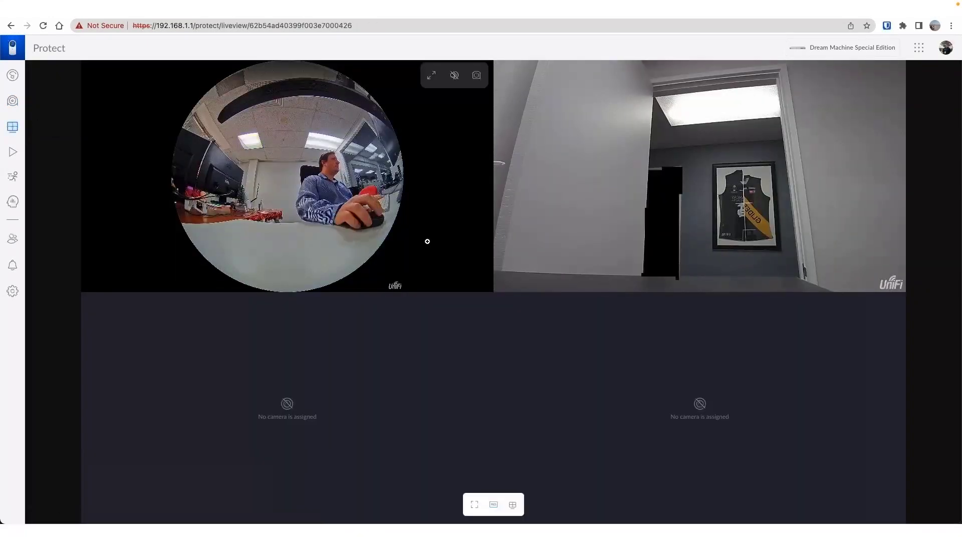
mouse_move(659, 238)
left_click(673, 207)
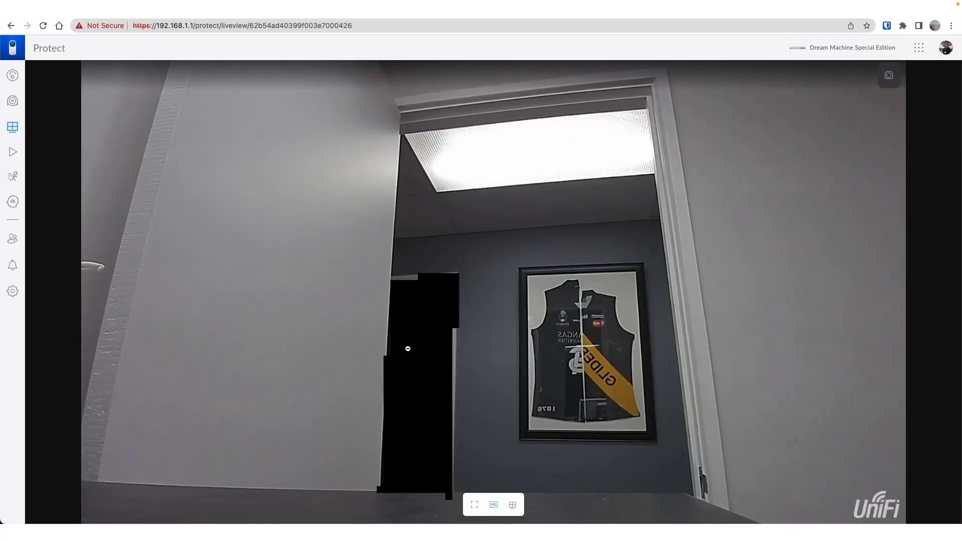
Return to the device list and show TRAINER-UVC's Detection & Privacy Zones options in its recording settings
left_click(10, 77)
left_click(11, 101)
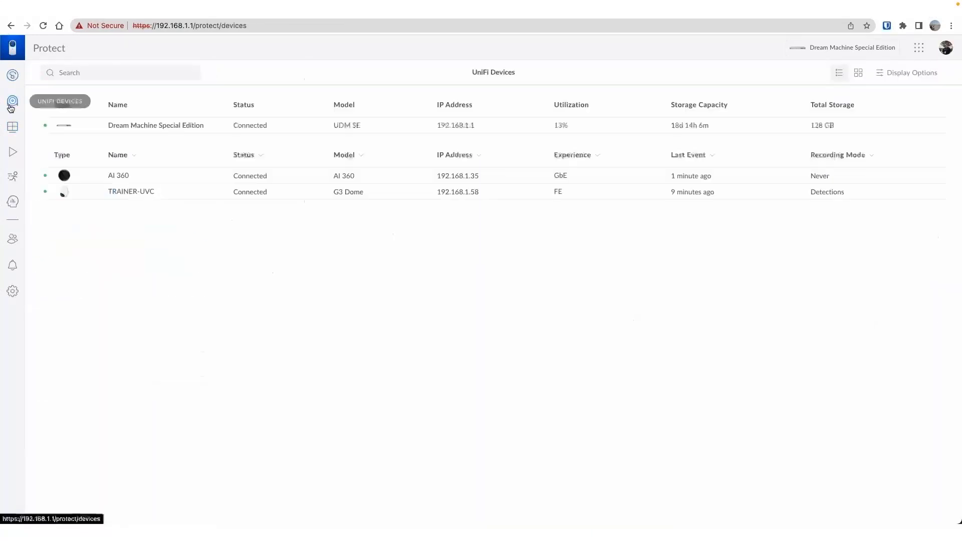
left_click(161, 194)
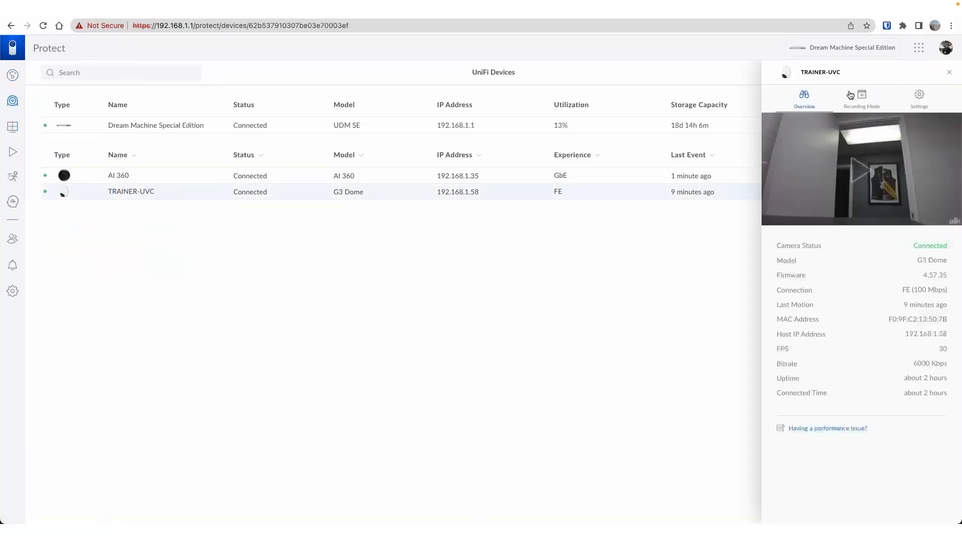
left_click(871, 102)
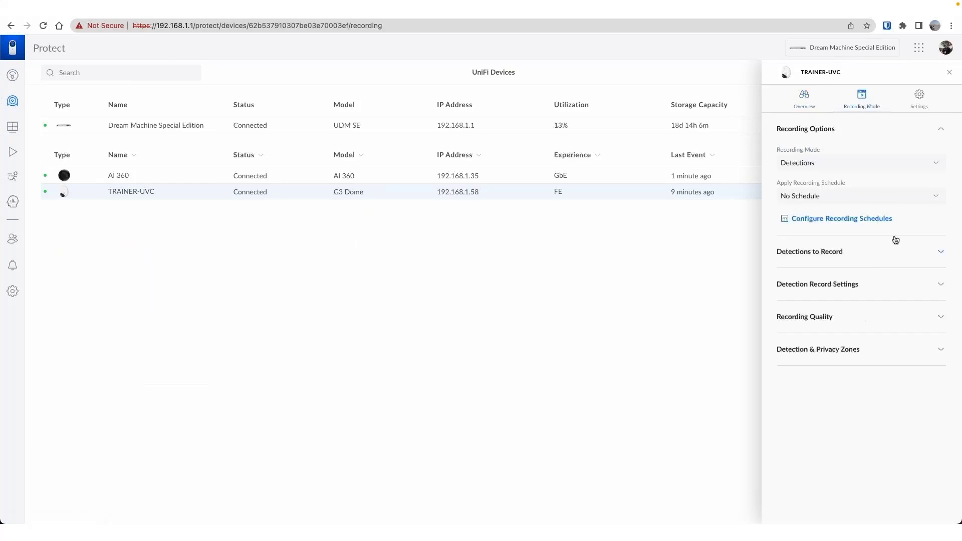
left_click(833, 358)
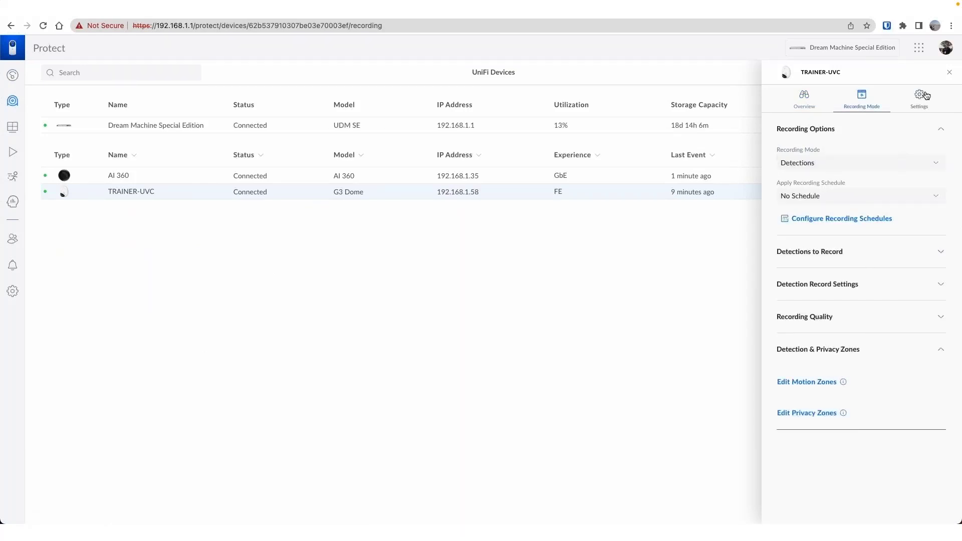
Examine TRAINER-UVC's general settings, including its camera picture adjustments, microphone information and infrared options
left_click(913, 106)
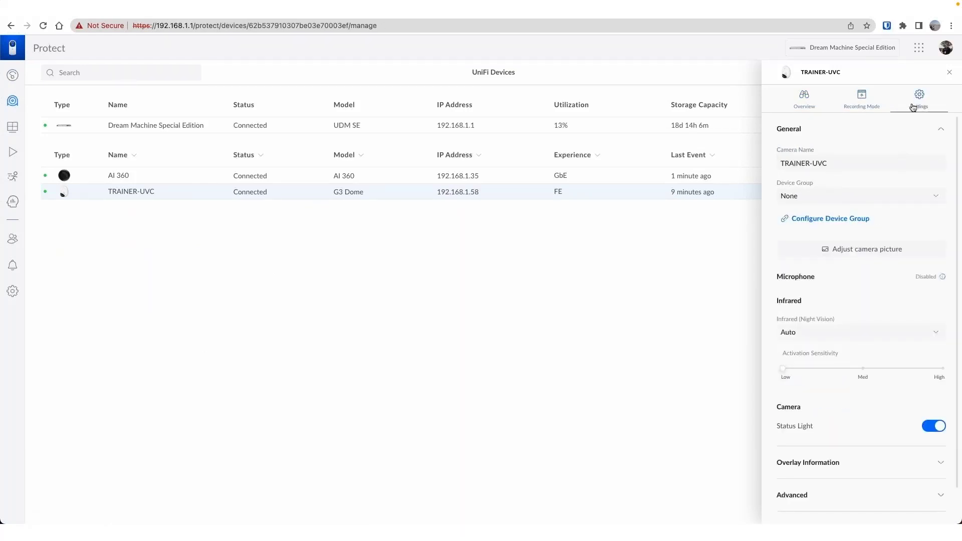
left_click(892, 255)
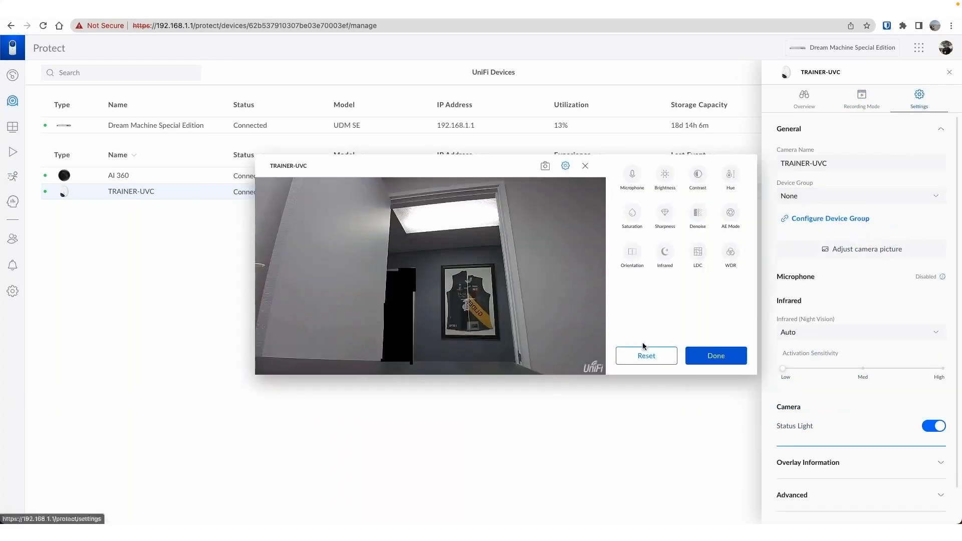
left_click(715, 357)
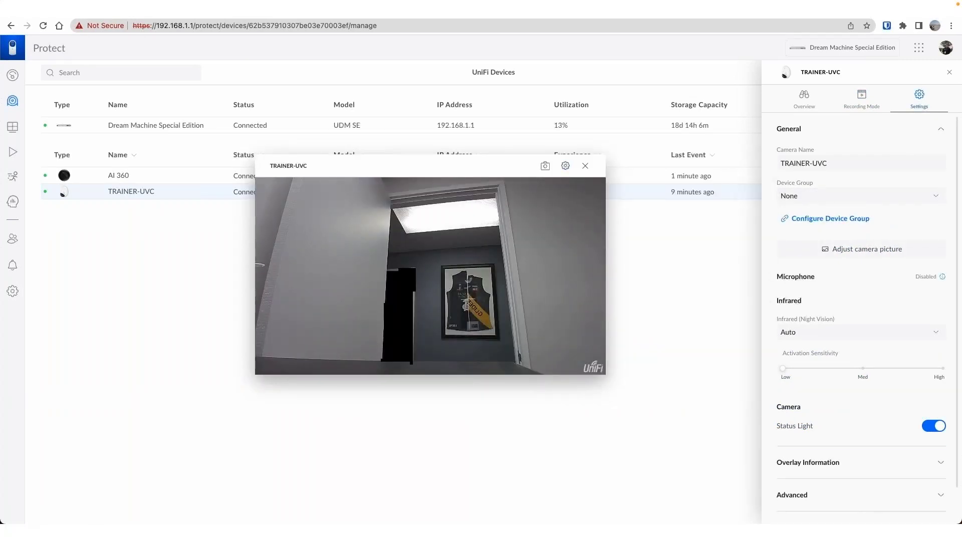
mouse_move(896, 269)
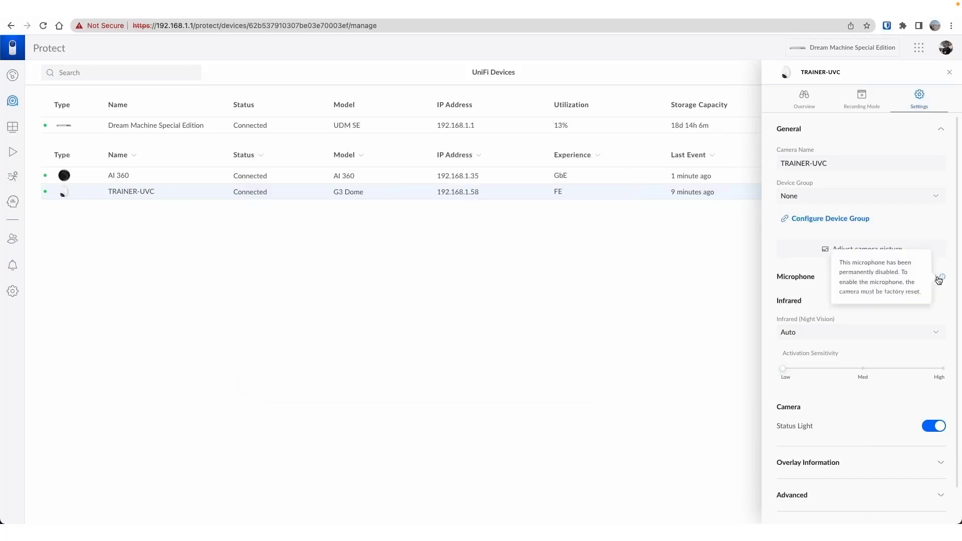
scroll(864, 348, "down", 1)
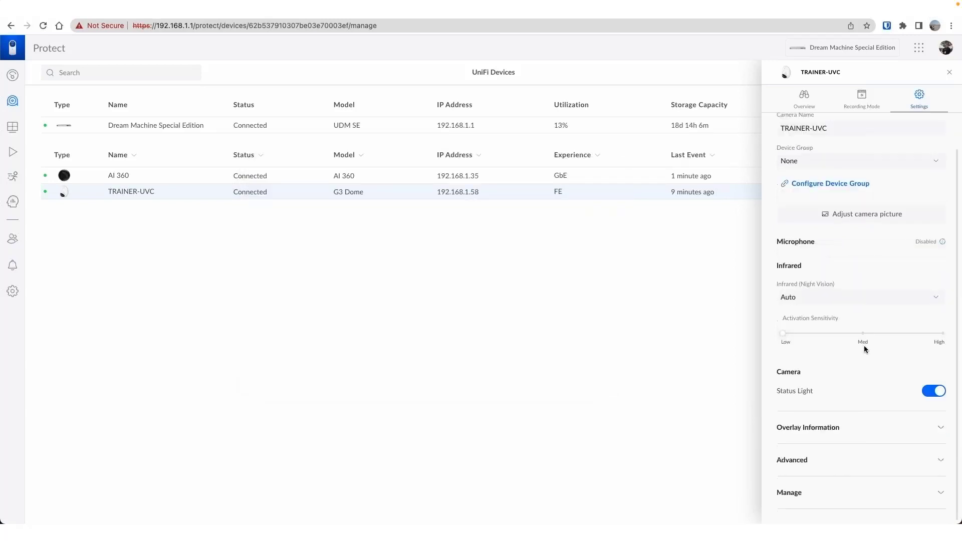
Toggle TRAINER-UVC's Camera Name overlay on and back off, and switch on the Time overlay
left_click(887, 432)
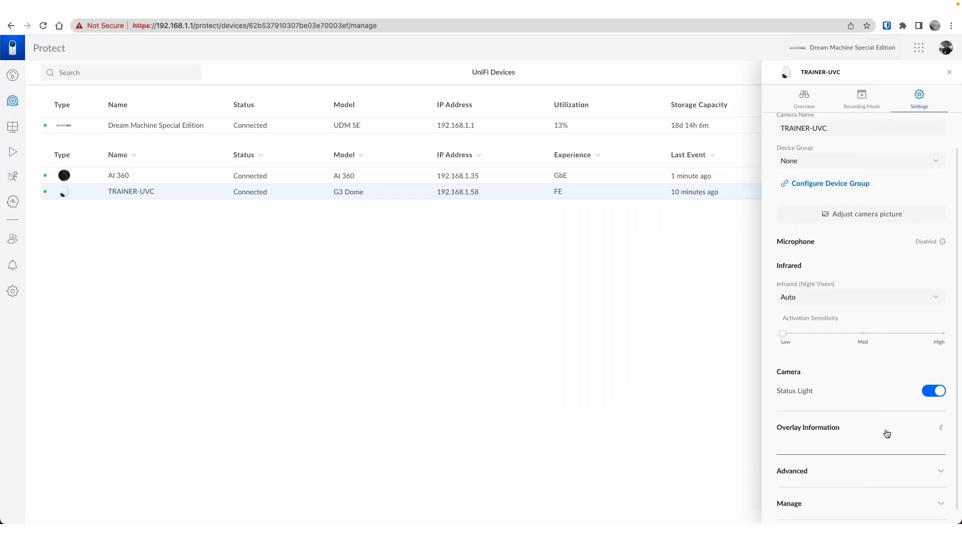
scroll(900, 427, "down", 2)
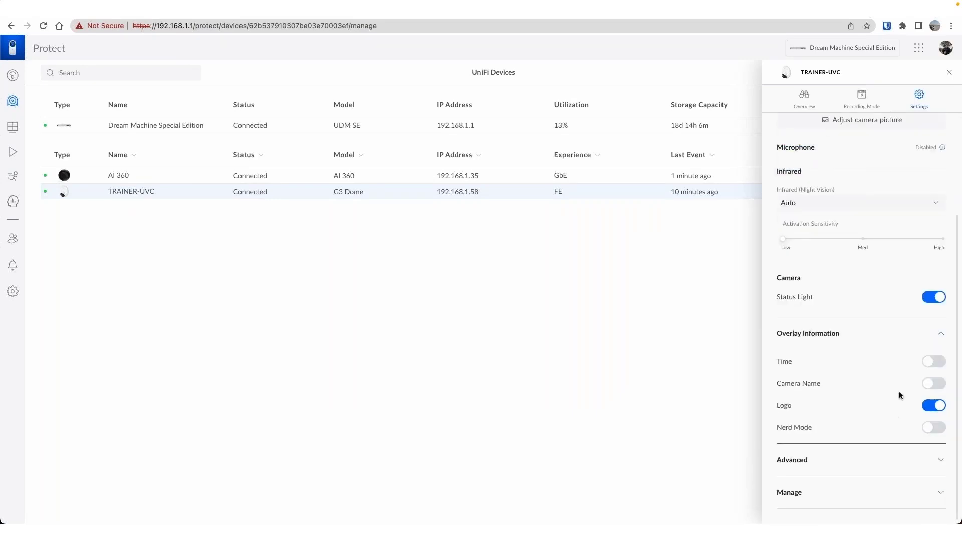
left_click(931, 384)
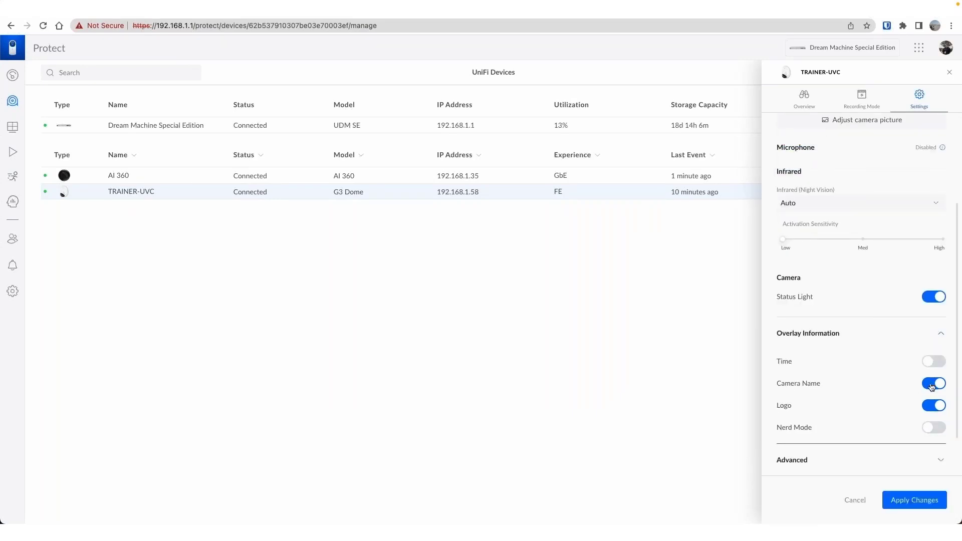
left_click(930, 384)
left_click(931, 363)
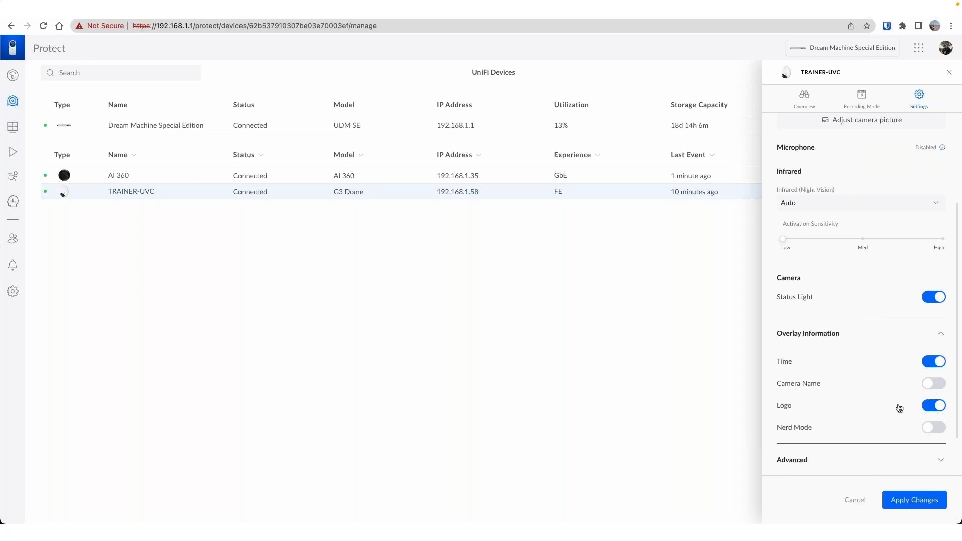
Examine TRAINER-UVC's advanced RTSPS streaming options and its Manage options for restarting or unmanaging the camera
scroll(894, 412, "down", 1)
scroll(892, 413, "down", 1)
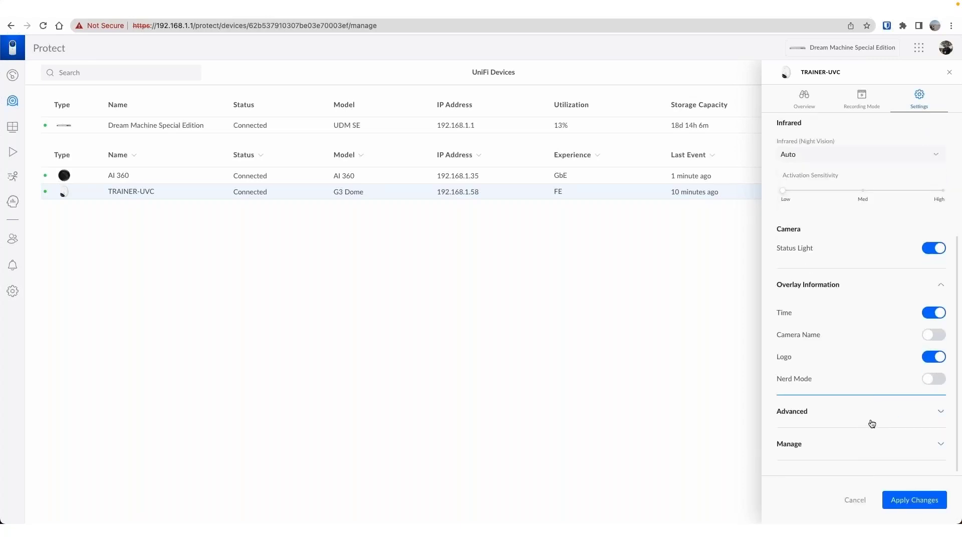
left_click(873, 409)
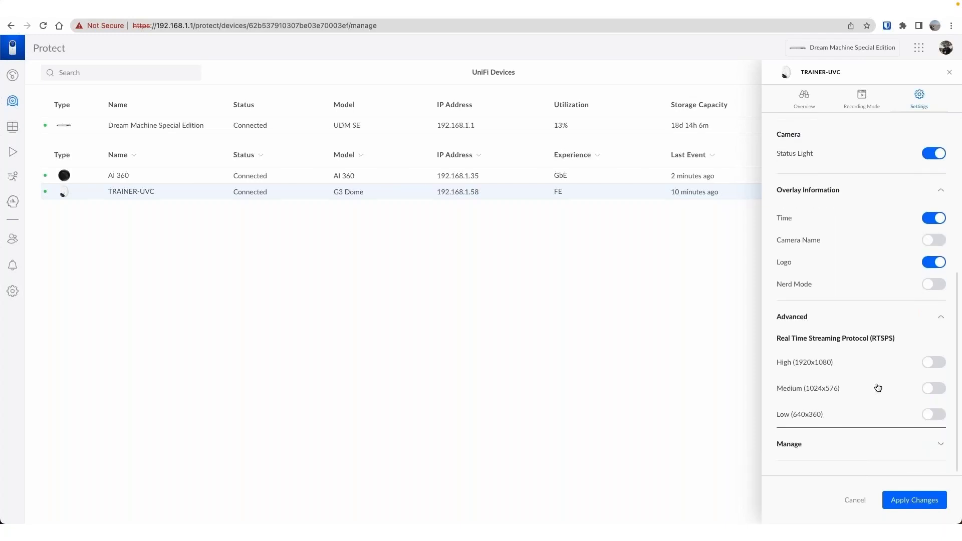
left_click(882, 457)
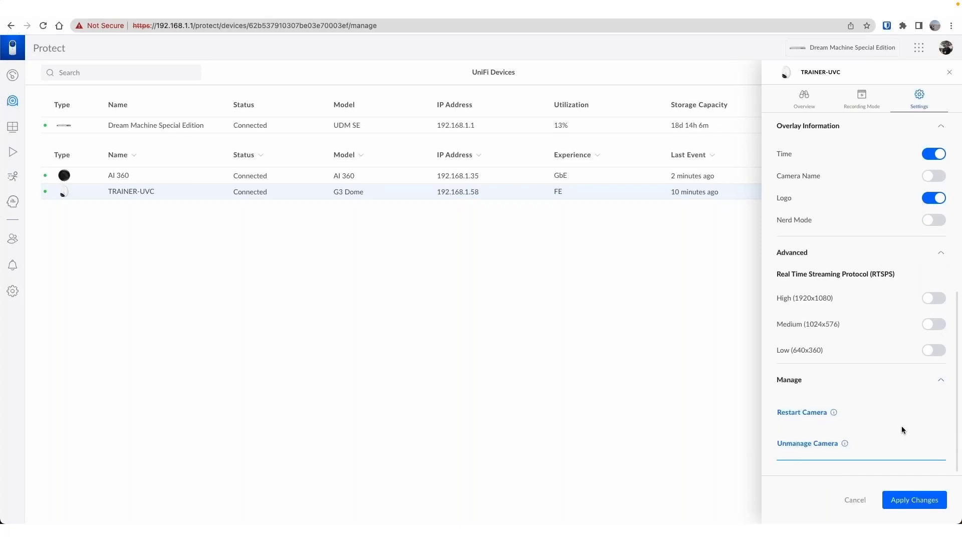
Leave TRAINER-UVC's settings without saving, view its enlarged feed in the live view and return to the camera grid
left_click(13, 129)
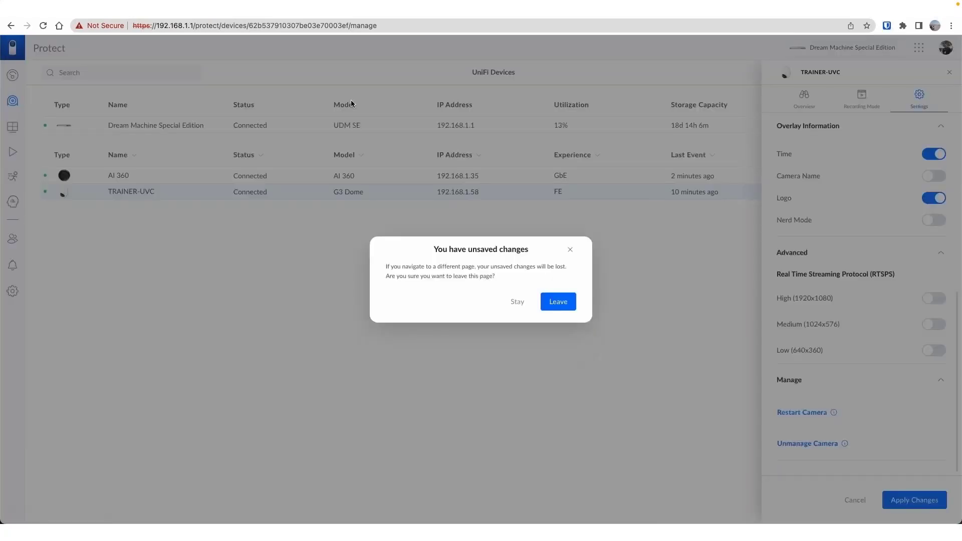
left_click(557, 301)
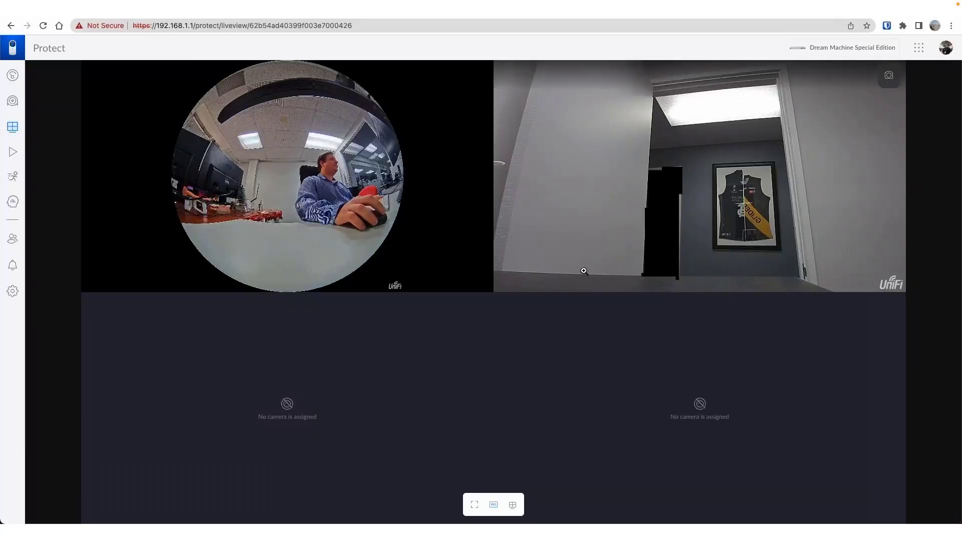
left_click(584, 273)
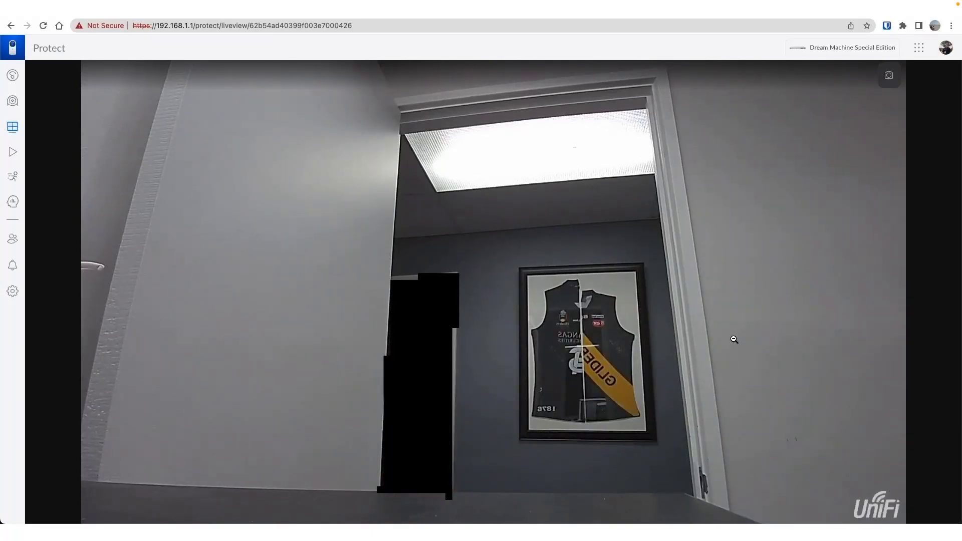
left_click(713, 331)
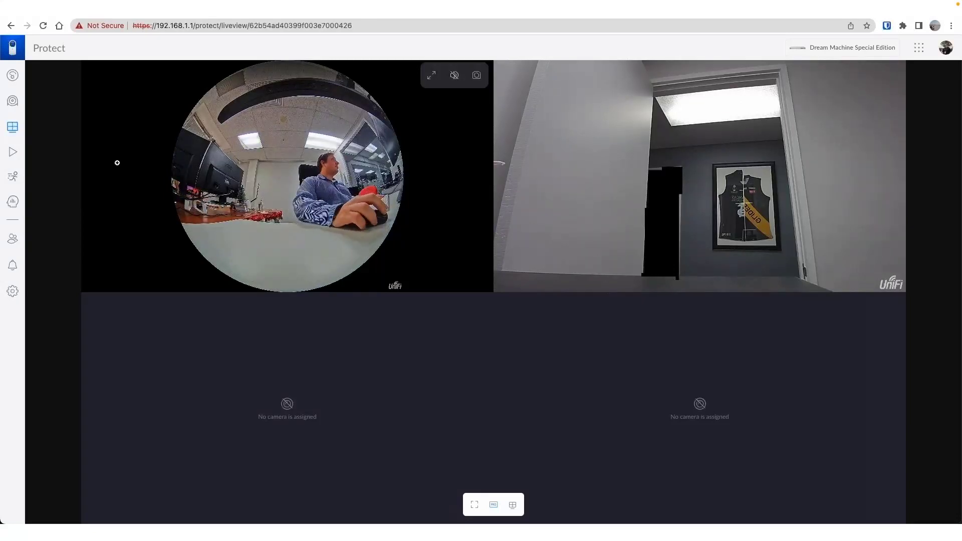
In Playback, view TRAINER-UVC's 04:29:26 PM detection and browse its timeline back to about 04:20 PM
left_click(14, 154)
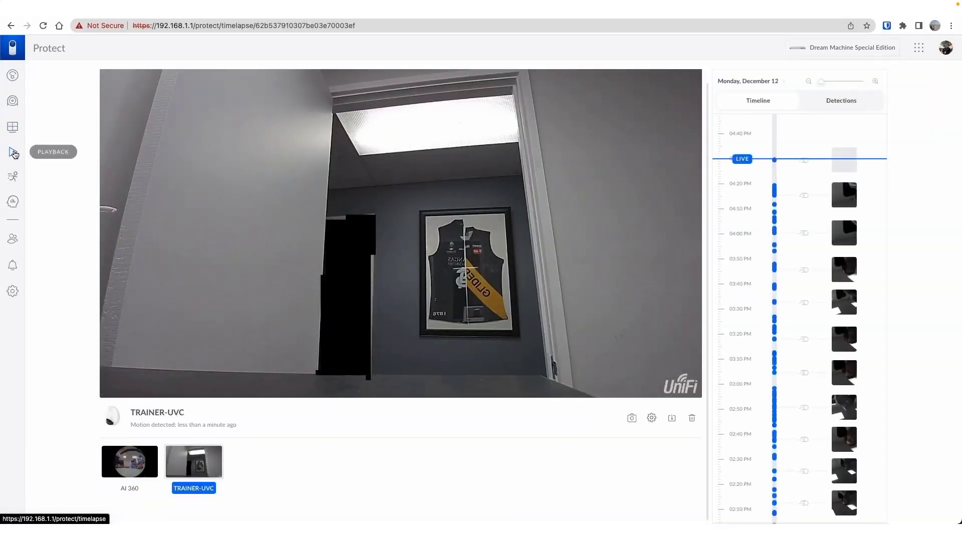
mouse_move(416, 236)
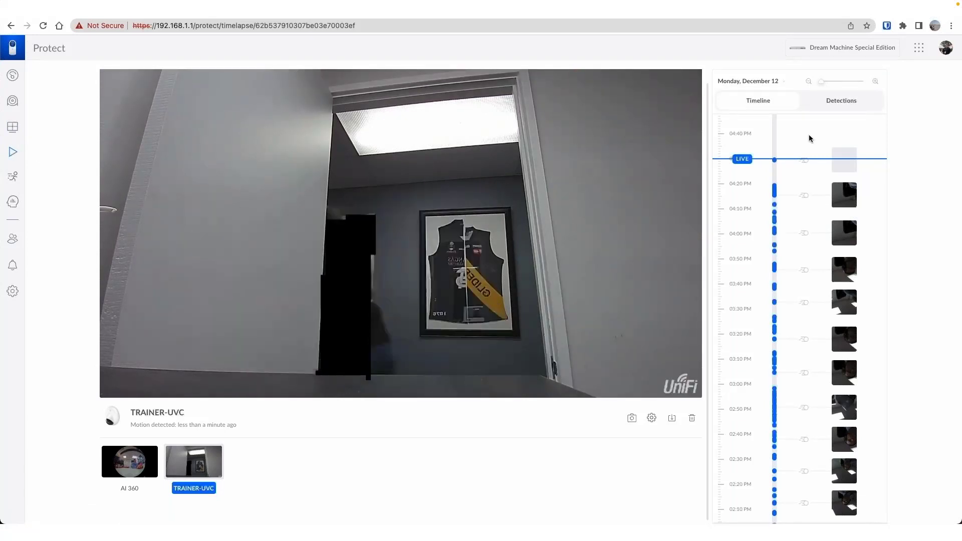
left_click(841, 102)
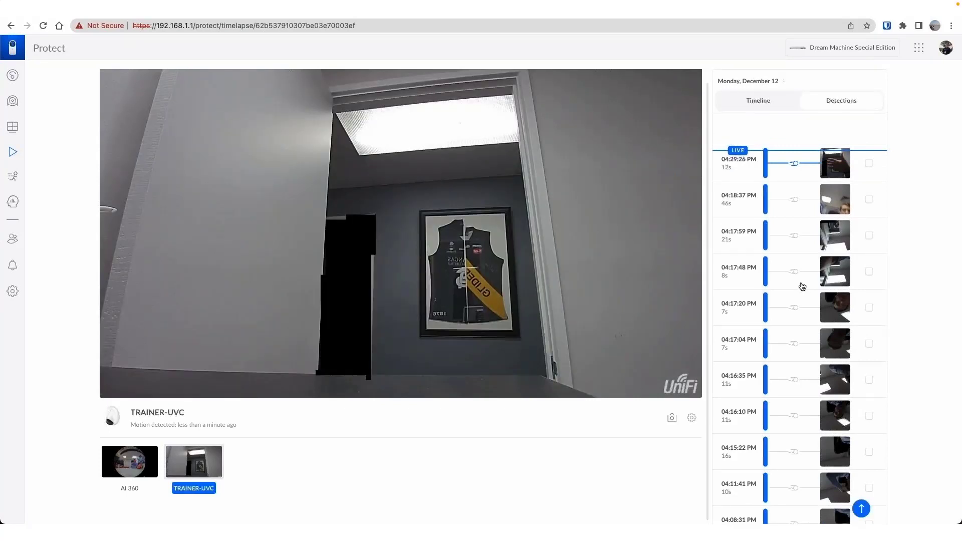
scroll(825, 123, "down", 1)
left_click(838, 146)
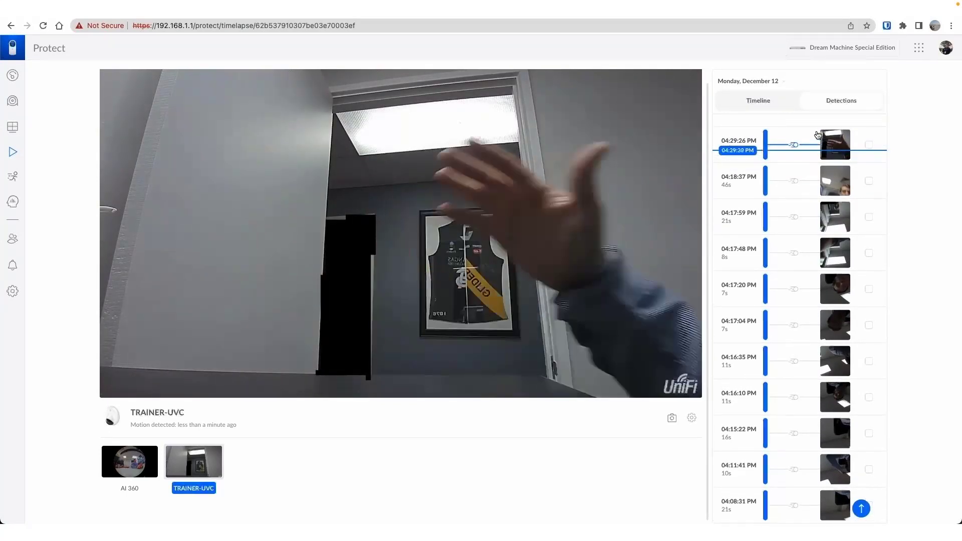
left_click(759, 103)
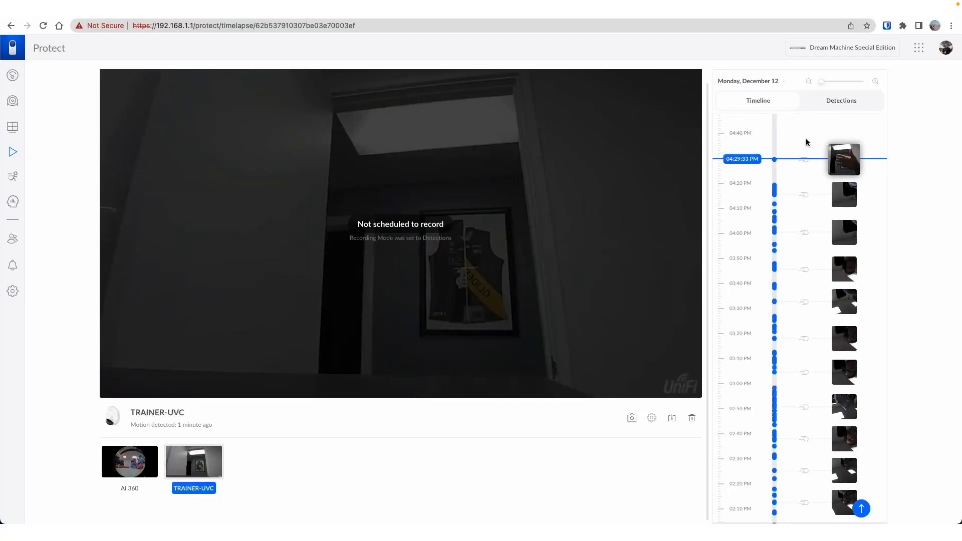
scroll(757, 259, "down", 2)
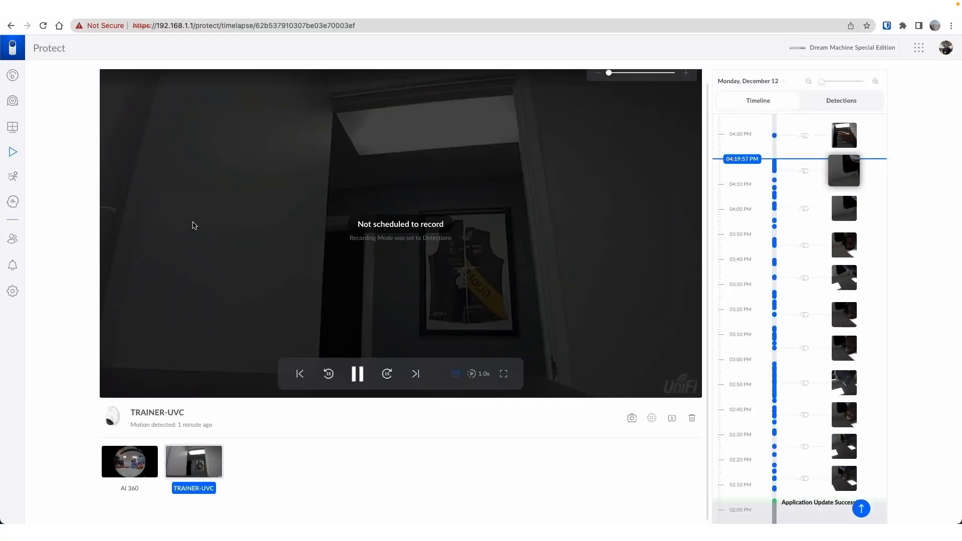
Browse the AI 360's playback timeline back to about 04:01 PM, return to live and list its detections
left_click(130, 461)
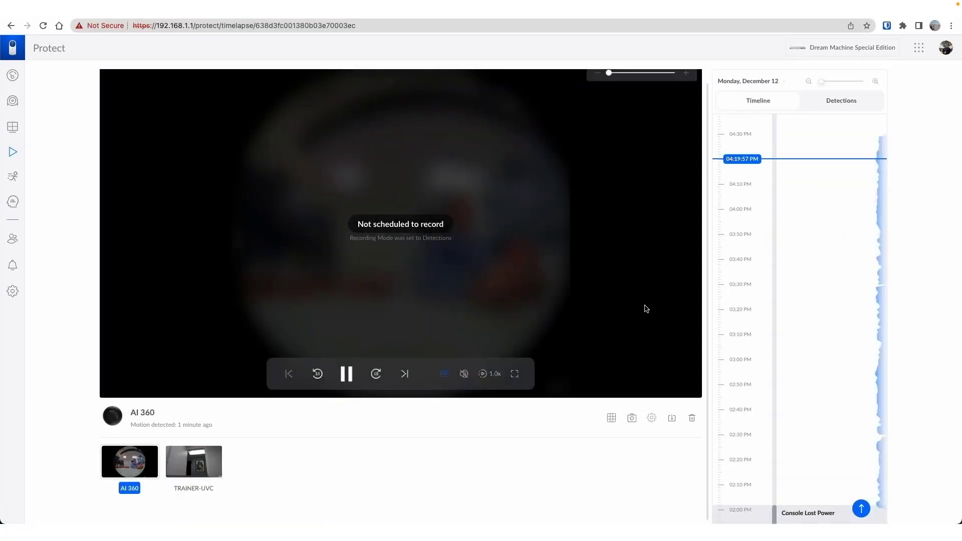
scroll(749, 233, "down", 4)
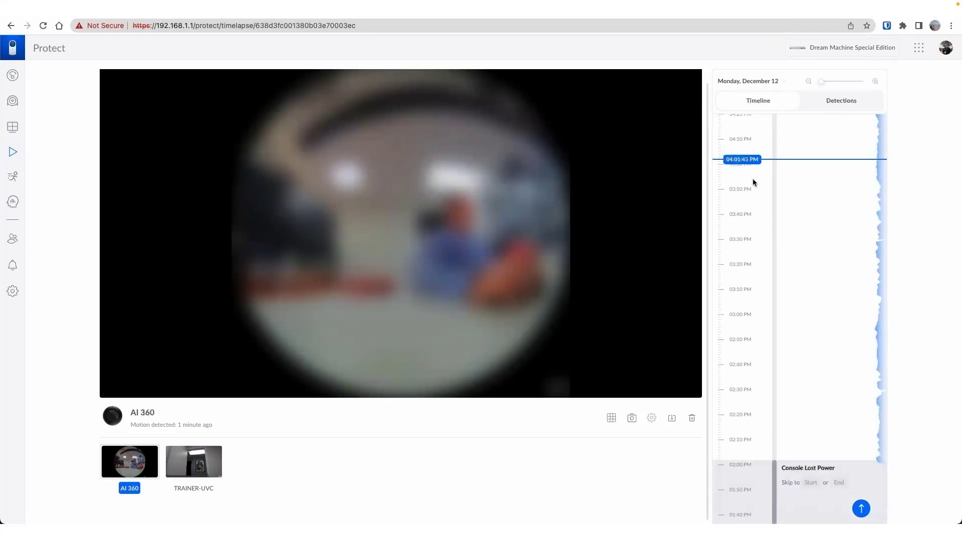
mouse_move(621, 189)
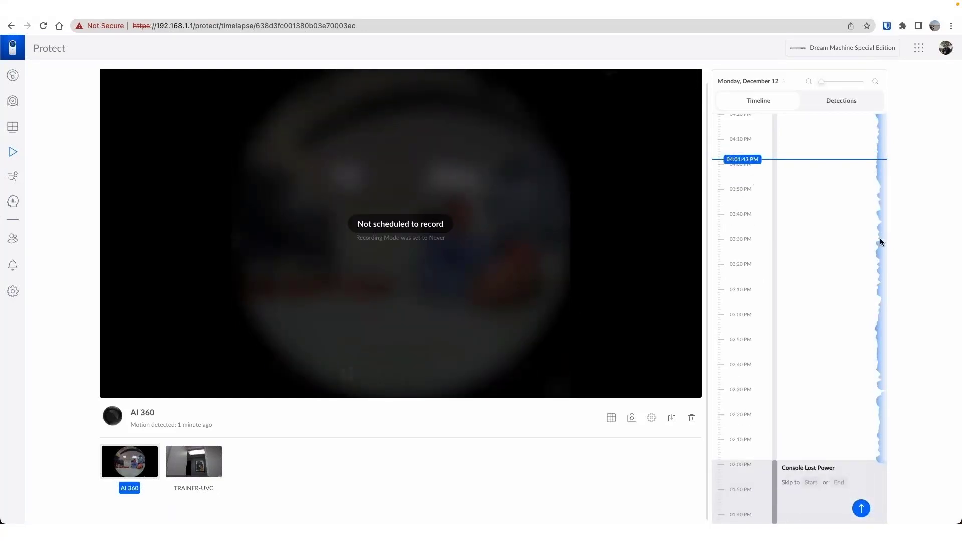
scroll(810, 242, "up", 4)
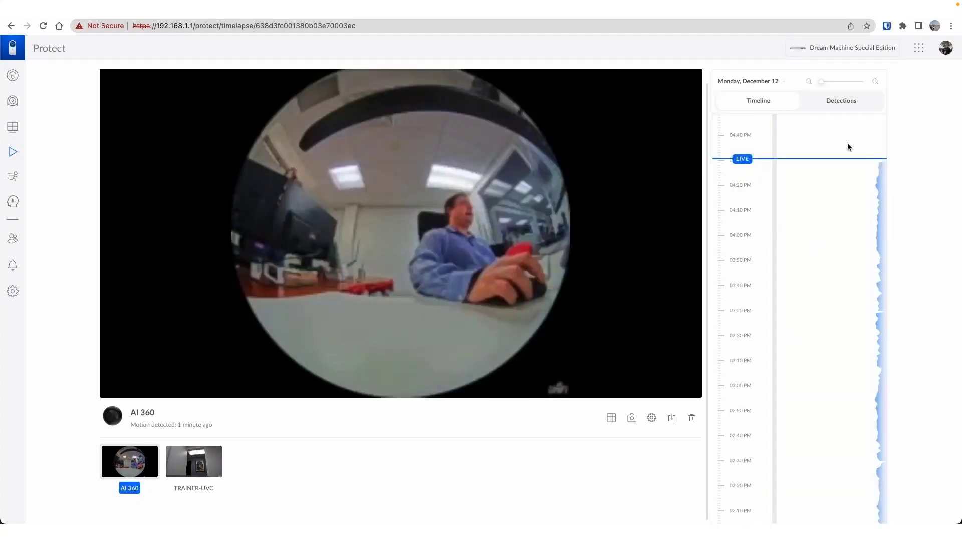
left_click(844, 106)
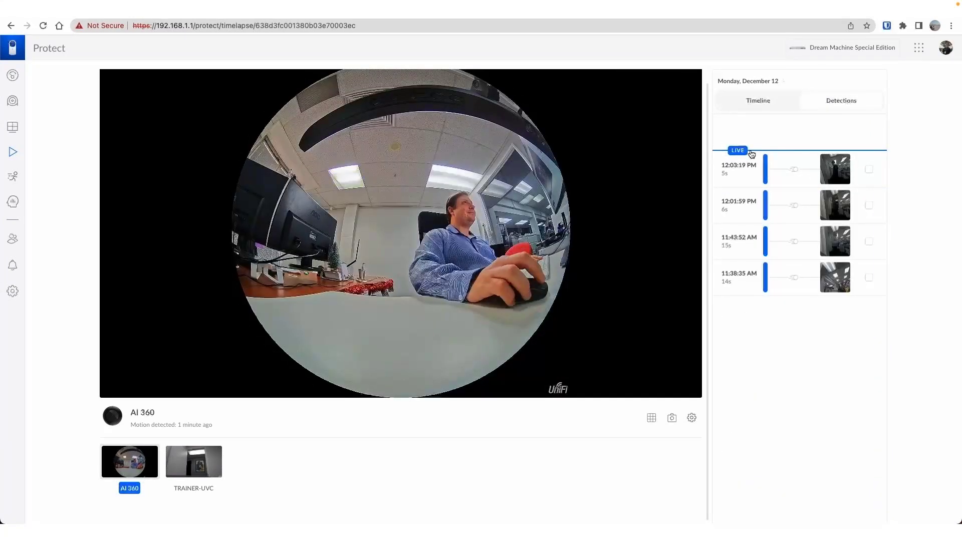
Browse TRAINER-UVC's playback timeline back to about 03:05 PM and return to the live view
left_click(757, 101)
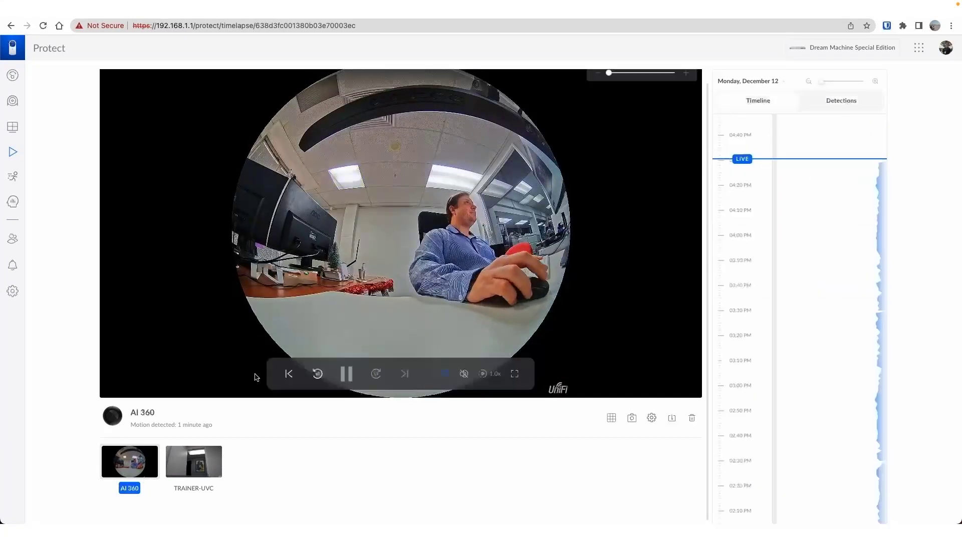
left_click(193, 461)
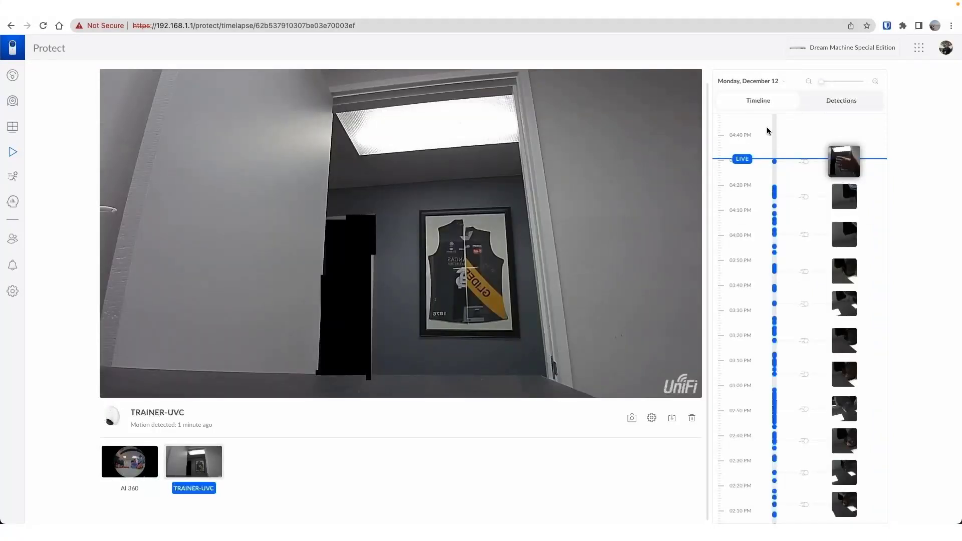
scroll(756, 200, "down", 2)
scroll(750, 263, "down", 15)
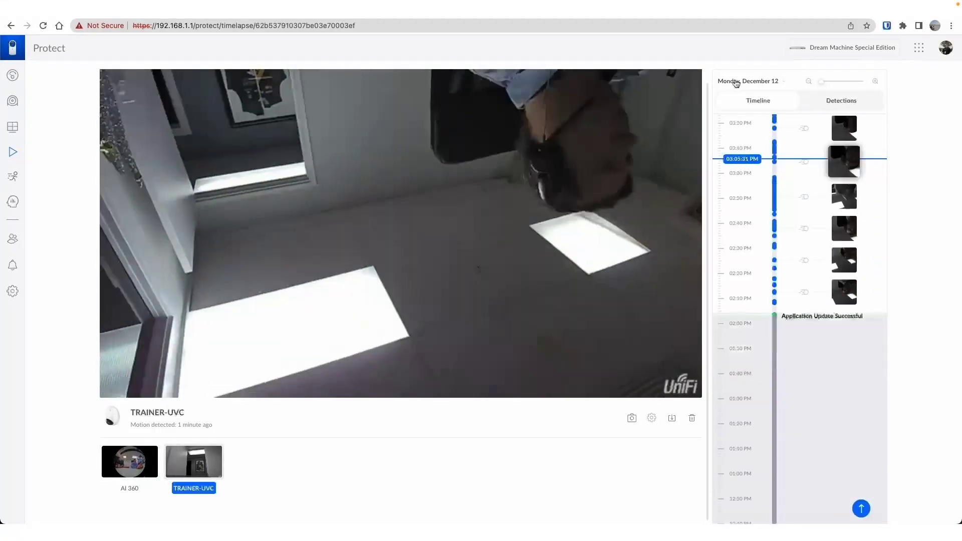
scroll(744, 222, "up", 15)
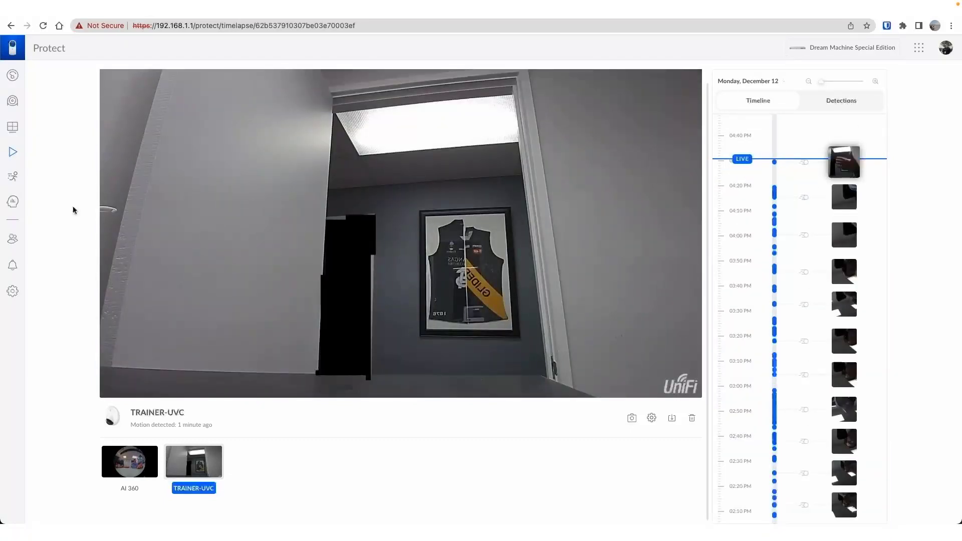
Look over the gallery of all detections and view TRAINER-UVC's one-day motion heatmap in Insights
left_click(14, 178)
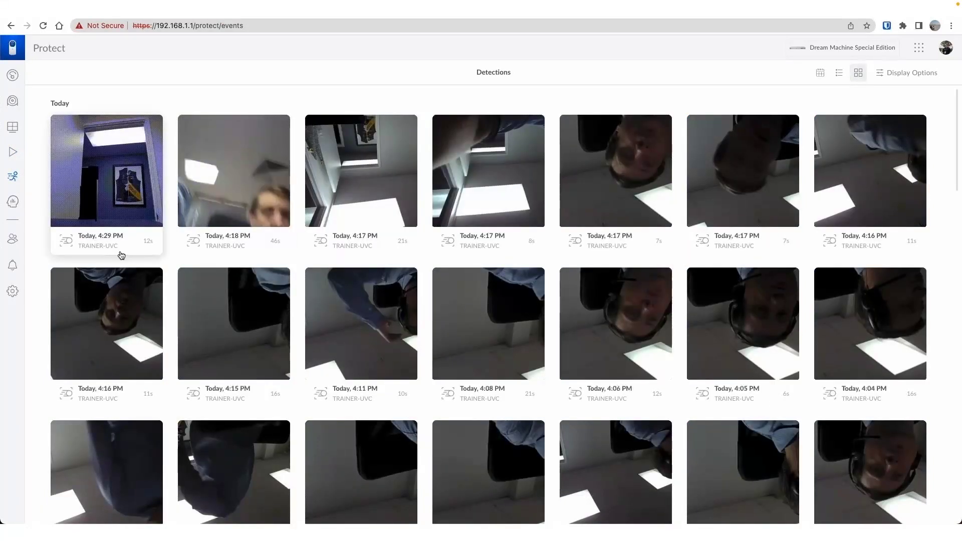
left_click(13, 204)
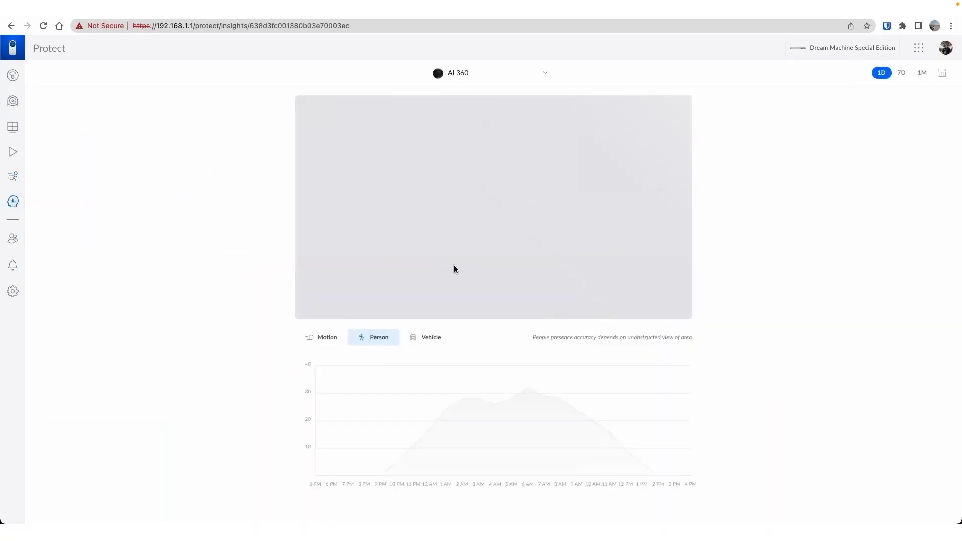
left_click(532, 78)
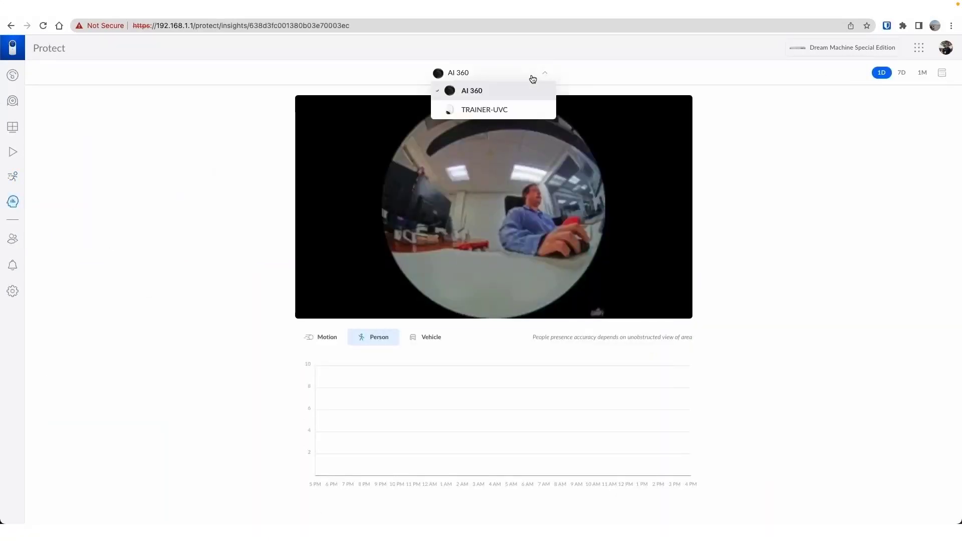
left_click(506, 109)
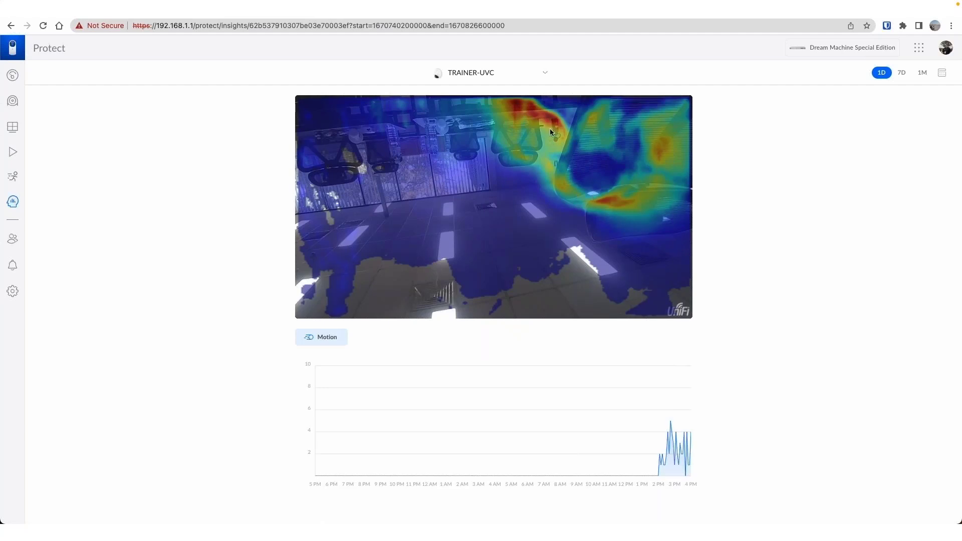
Switch Insights to the AI 360 and view its motion, person and vehicle data
left_click(514, 78)
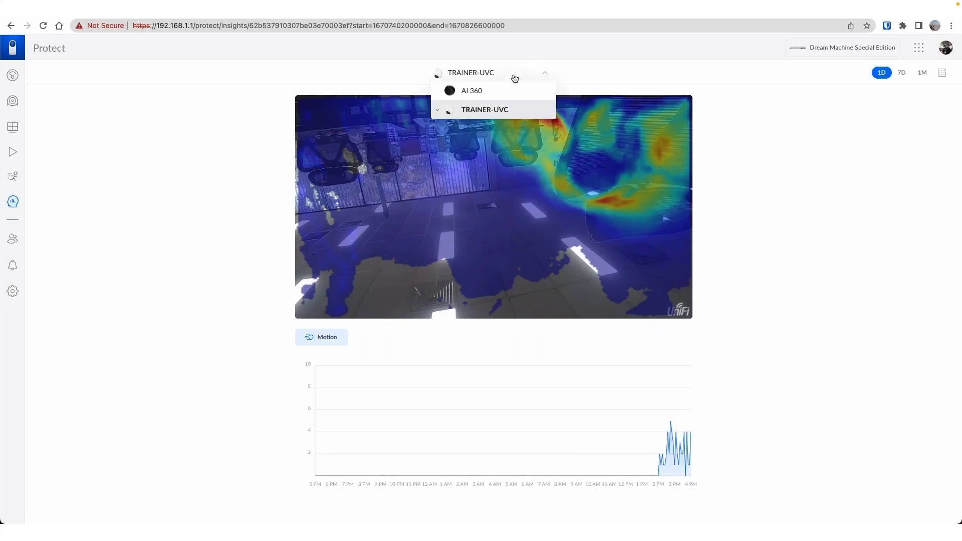
left_click(482, 93)
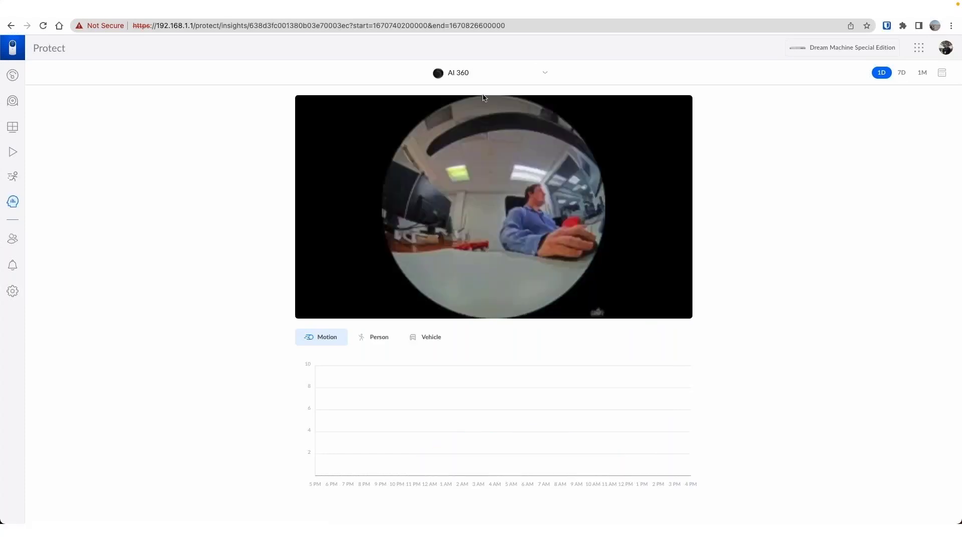
left_click(375, 346)
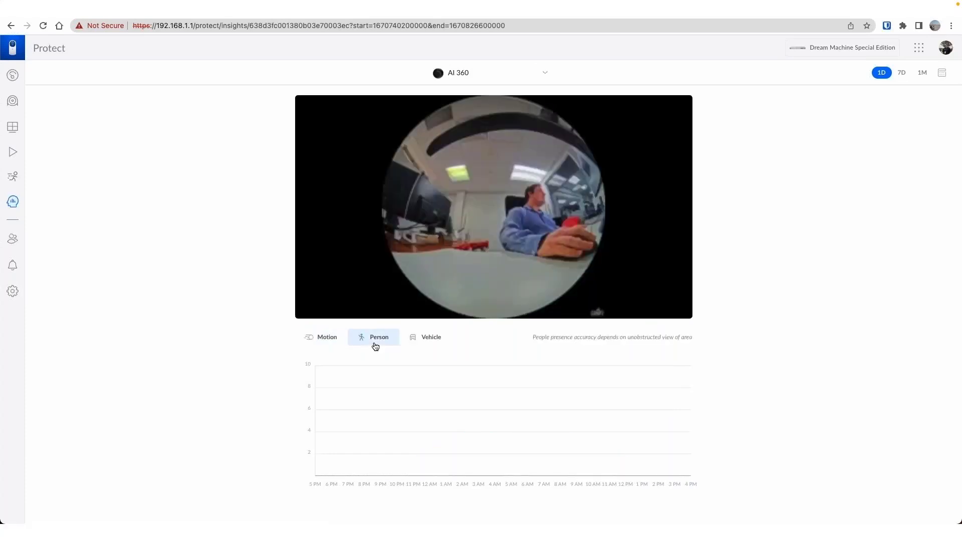
left_click(423, 339)
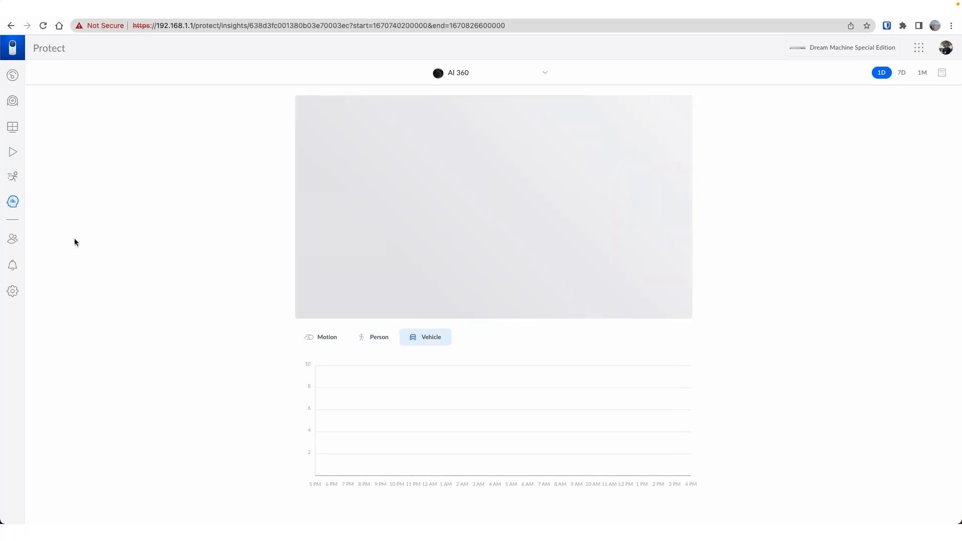
Review the user roles and the notification log, including its display filters and date range choices, without filtering
left_click(12, 240)
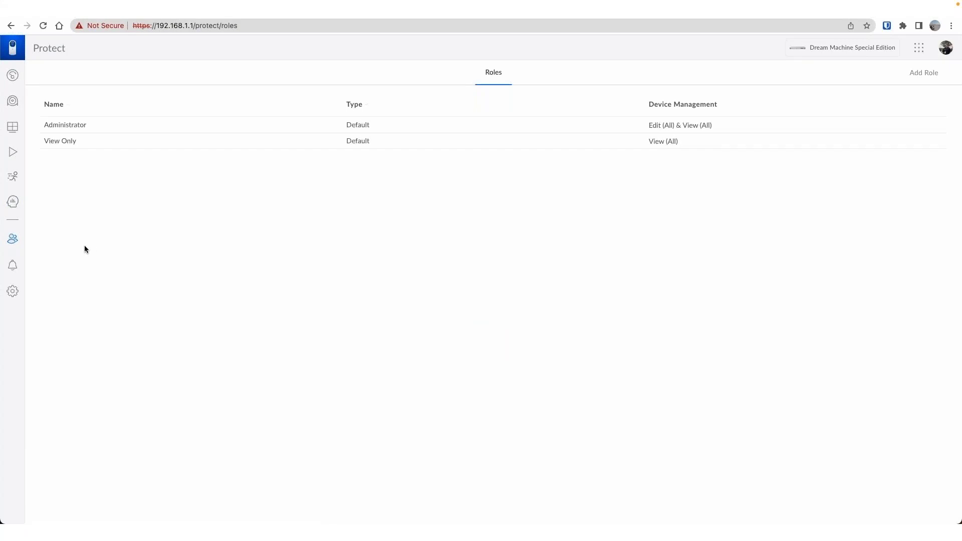
left_click(14, 270)
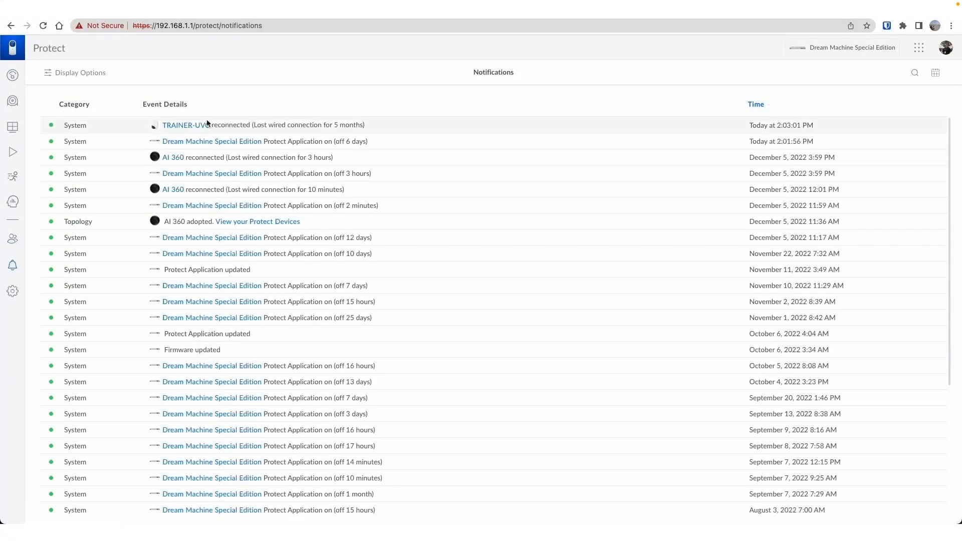
left_click(83, 73)
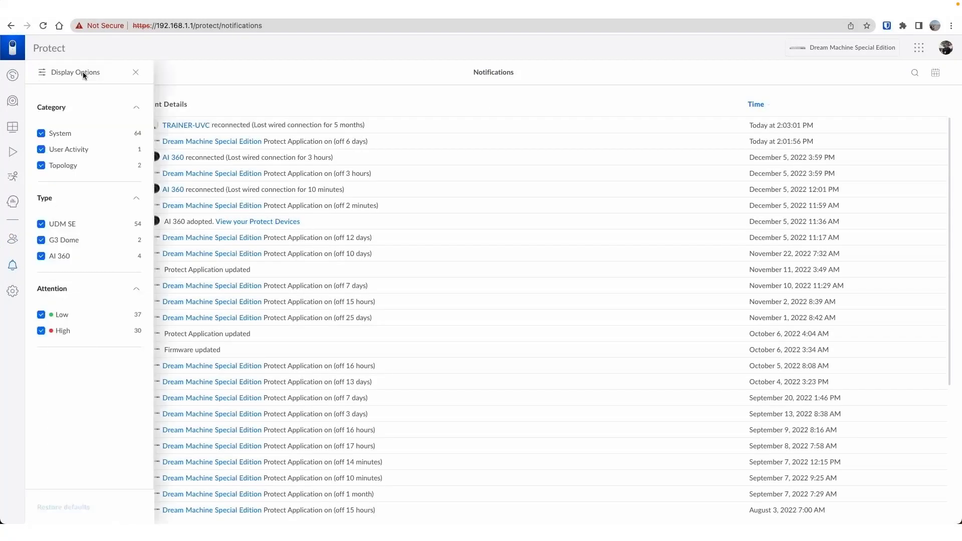
left_click(135, 72)
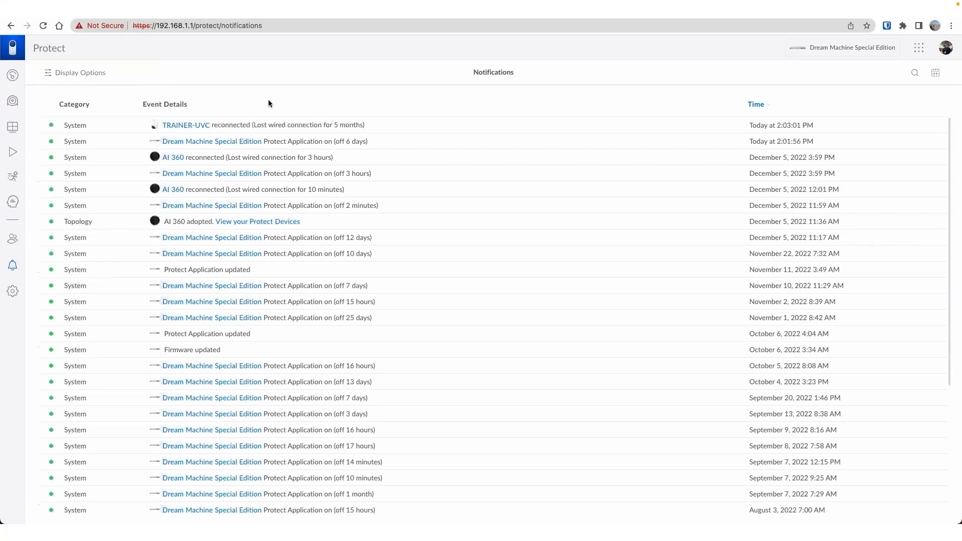
left_click(927, 74)
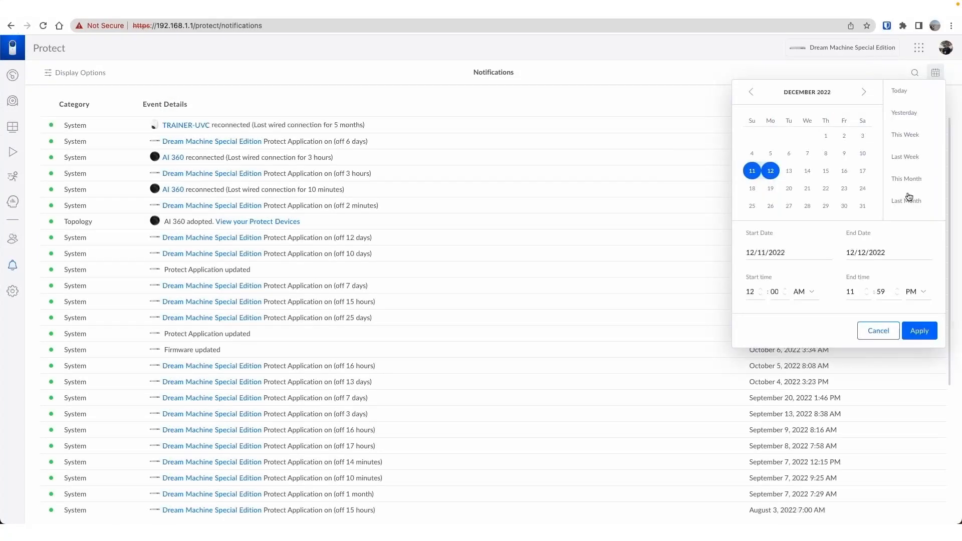
left_click(873, 334)
In the general settings, enable time-based recording deletion after 15 days and try to add a recording schedule, staying on the page
left_click(13, 291)
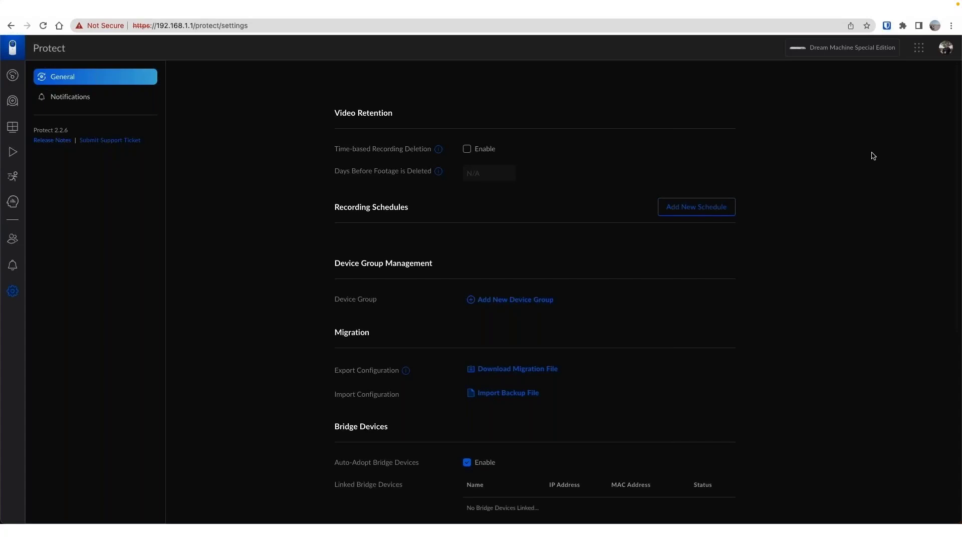
left_click(467, 151)
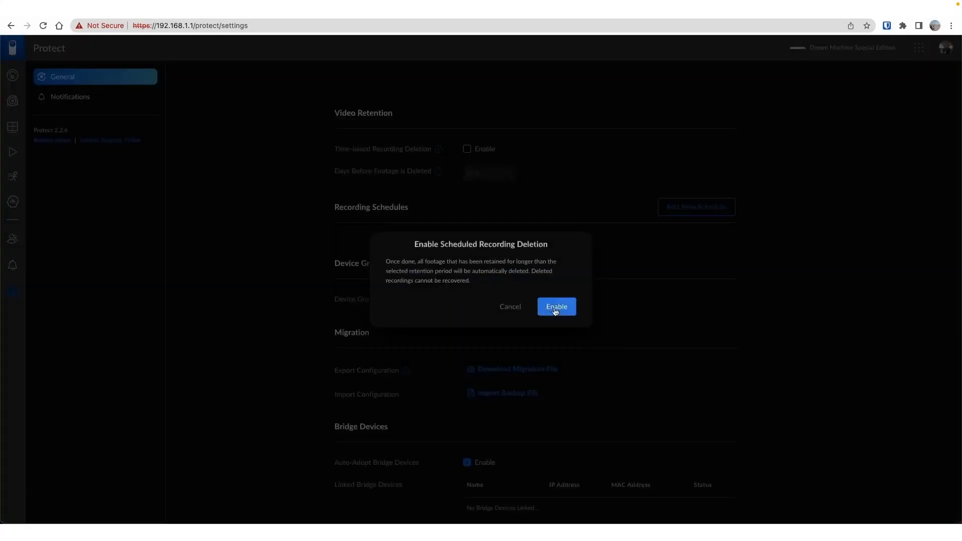
left_click(557, 310)
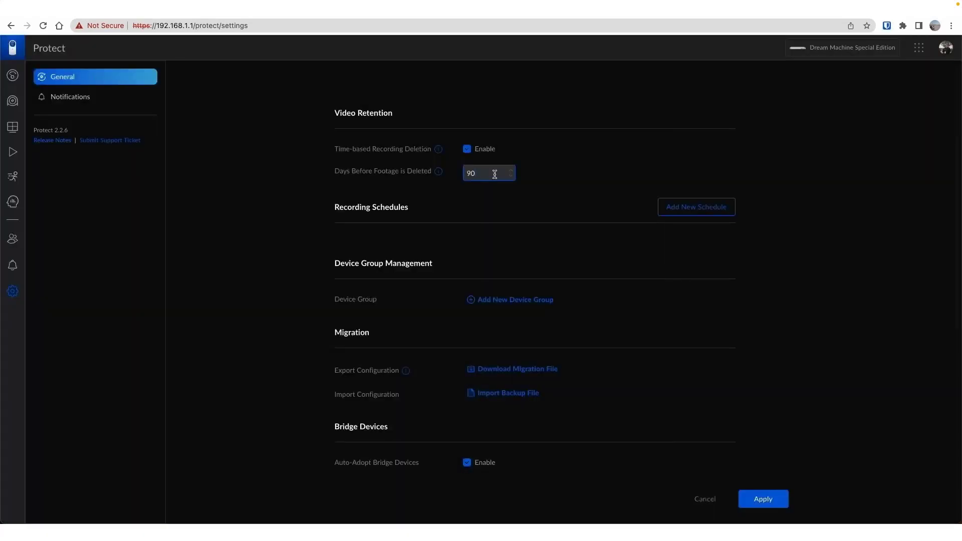
left_click_drag(499, 174, 415, 137)
type("15")
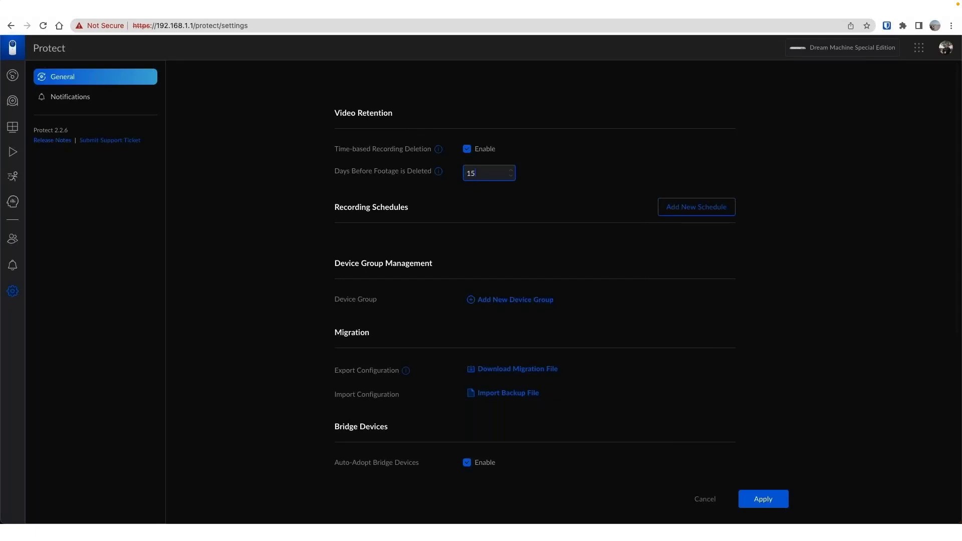
left_click(693, 214)
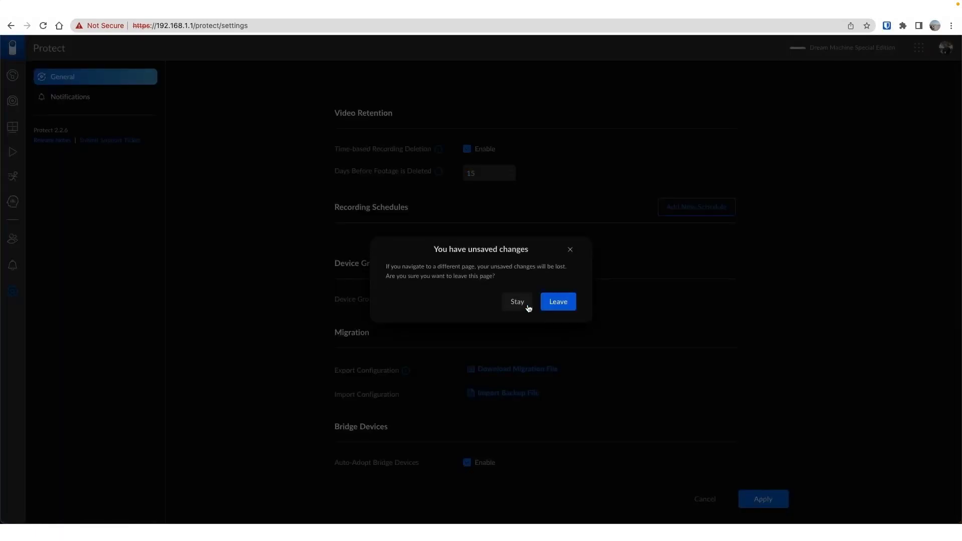
left_click(517, 305)
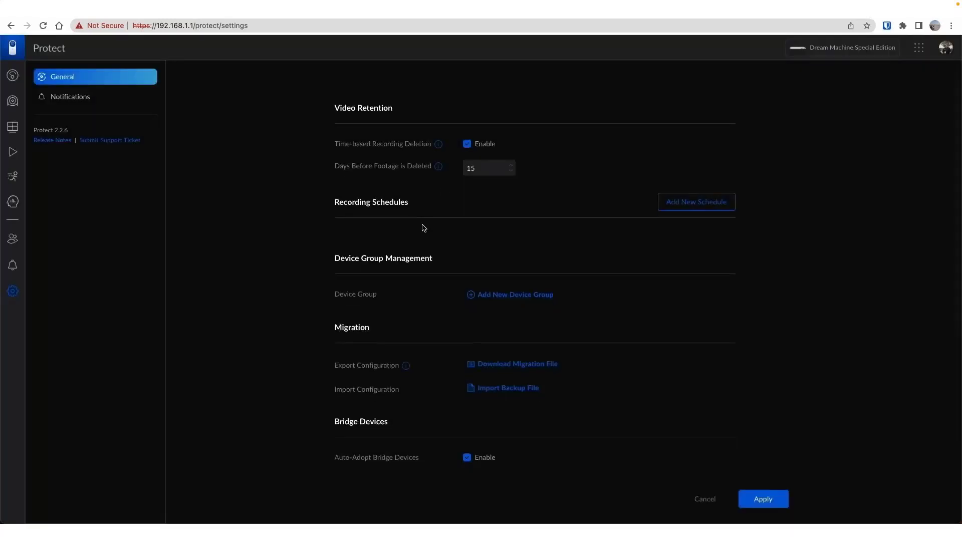
Add a device group named All Devices containing both cameras and apply the pending settings changes
scroll(424, 224, "down", 2)
scroll(441, 210, "down", 3)
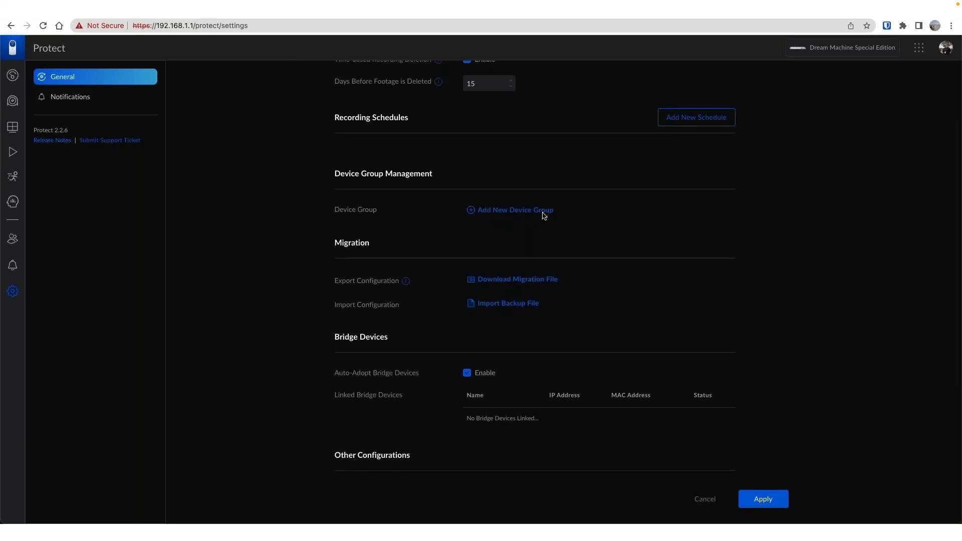
left_click(543, 215)
left_click(417, 243)
type("All")
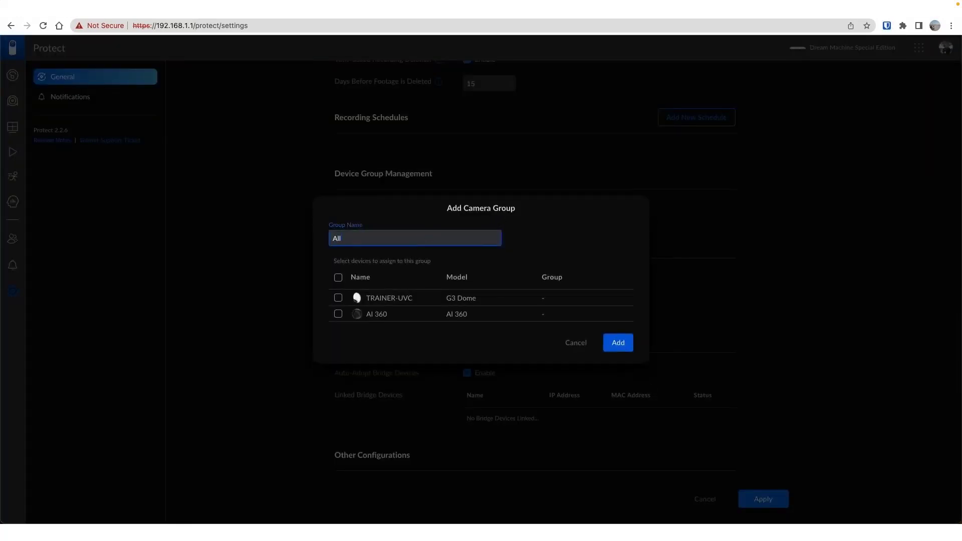
type(" Devices")
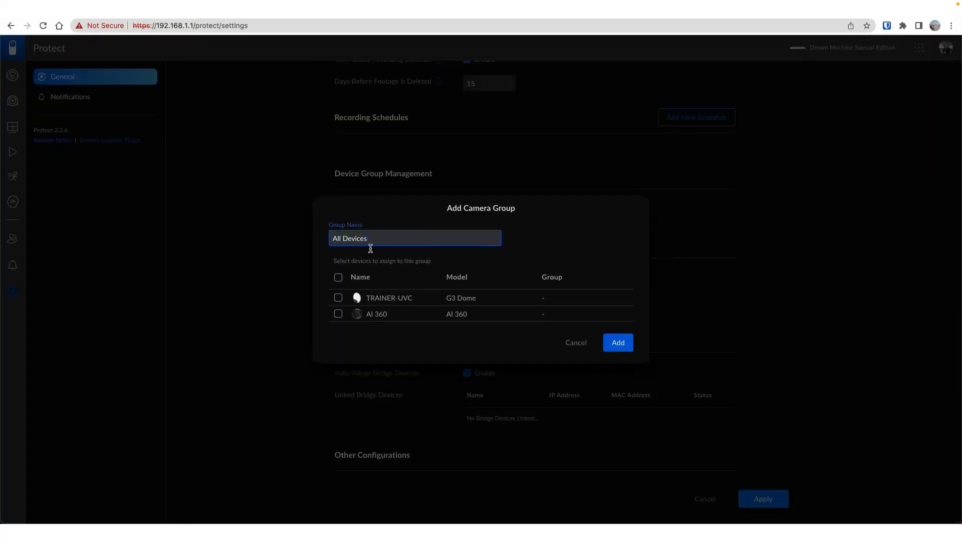
left_click(338, 277)
left_click(606, 345)
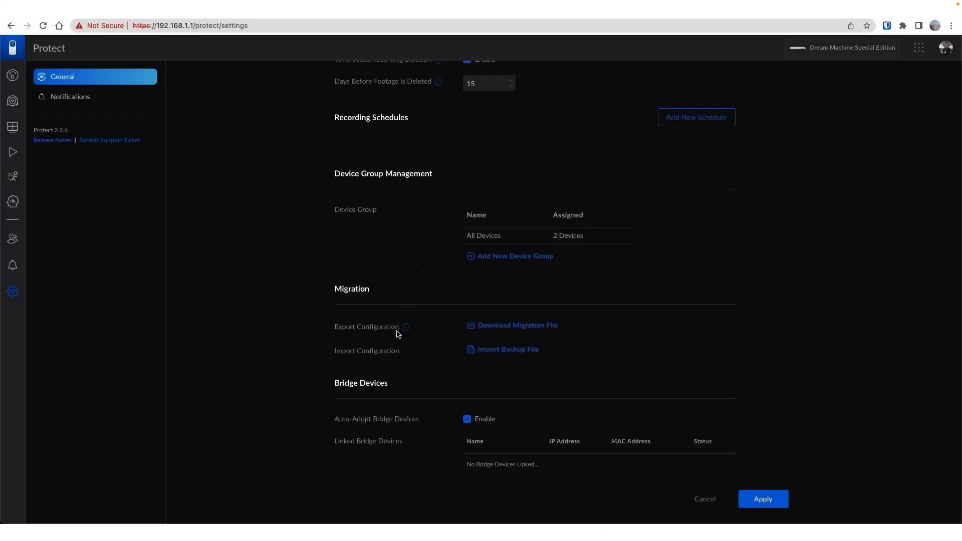
left_click(757, 496)
Examine the remaining general settings for migration, bridge devices, time and temperature formats, recovery code and advanced options
scroll(468, 251, "down", 3)
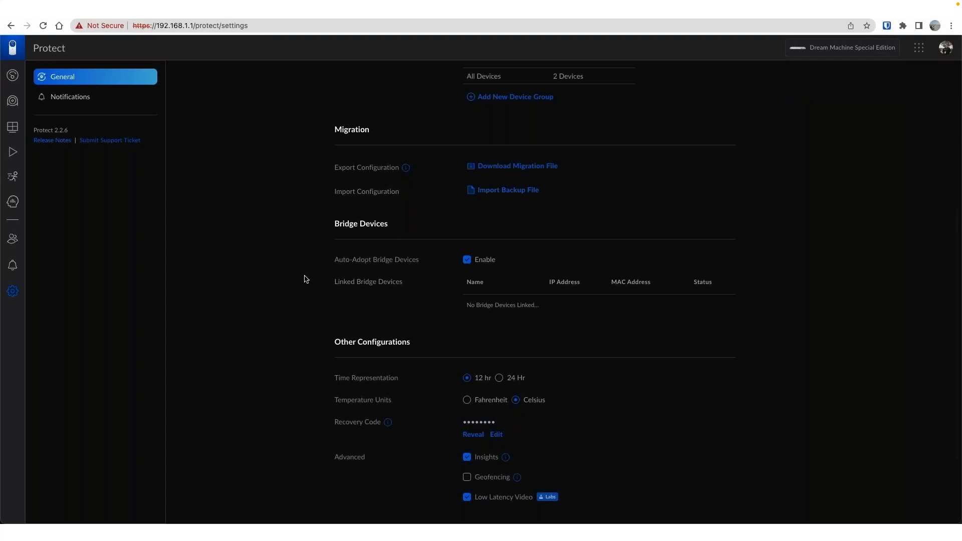
scroll(304, 278, "down", 1)
scroll(303, 279, "down", 3)
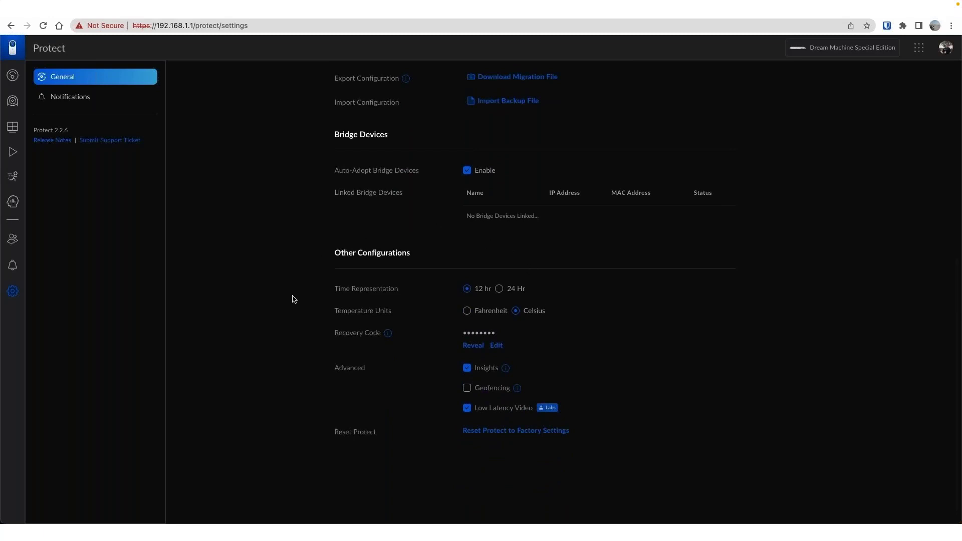
scroll(598, 395, "up", 1)
scroll(596, 375, "up", 10)
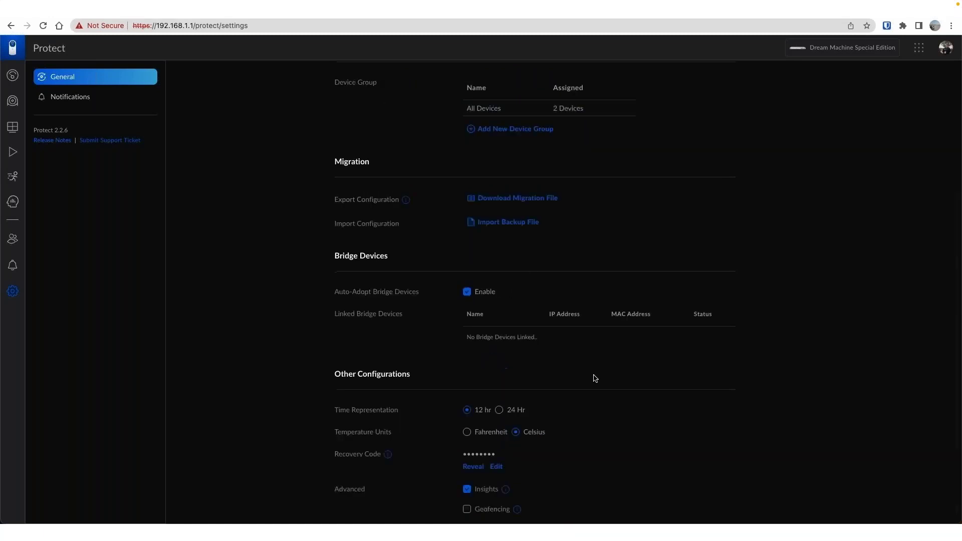
scroll(593, 376, "up", 3)
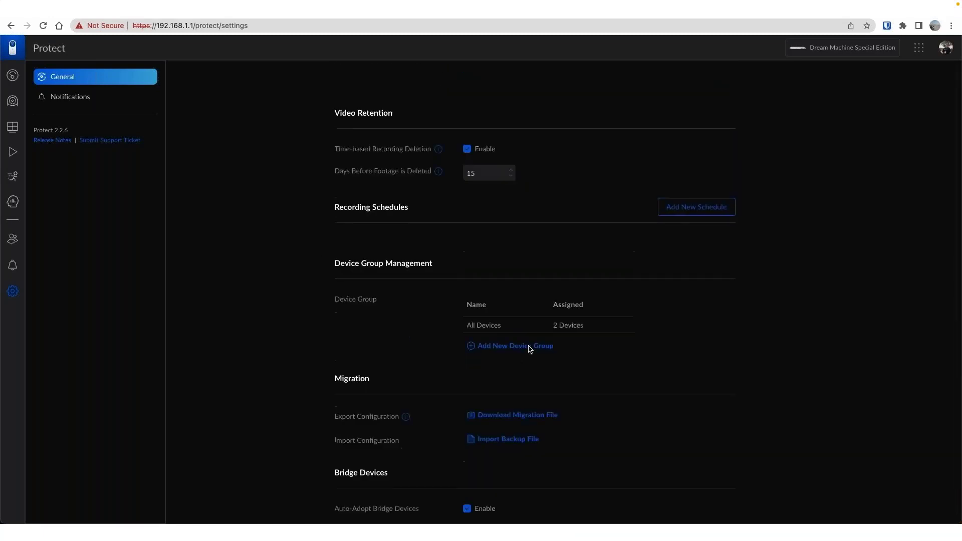
Review the system and activity notification settings, including the choices for when activity alerts are sent, without changing them
left_click(86, 104)
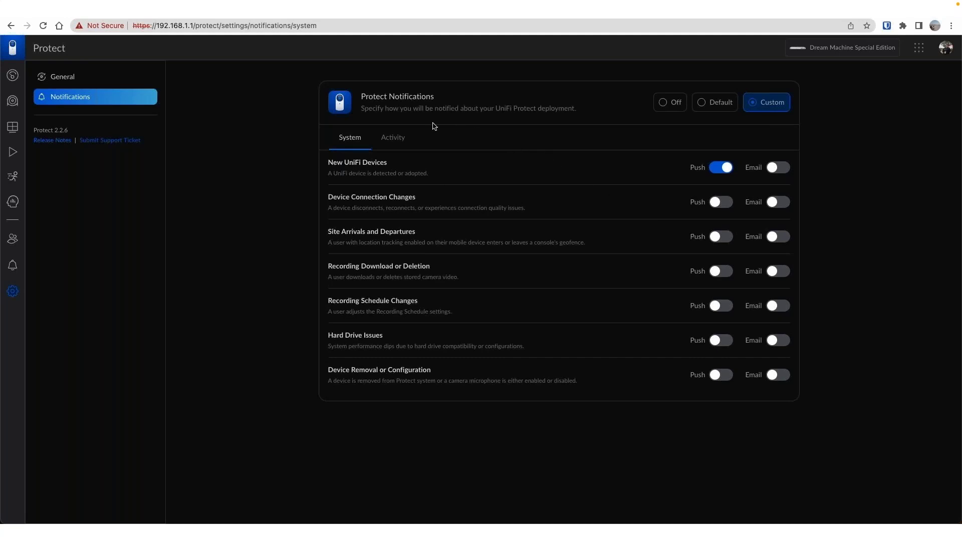
left_click(391, 144)
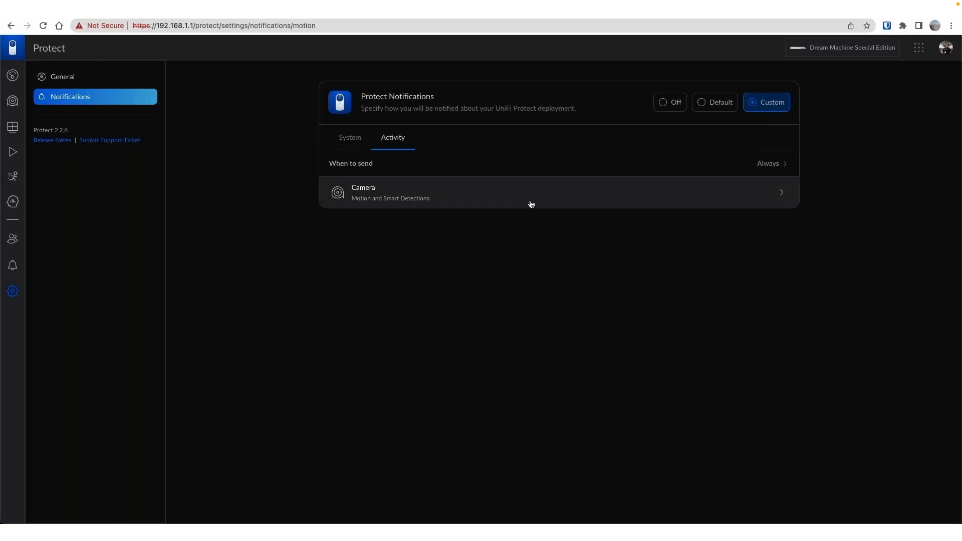
left_click(713, 166)
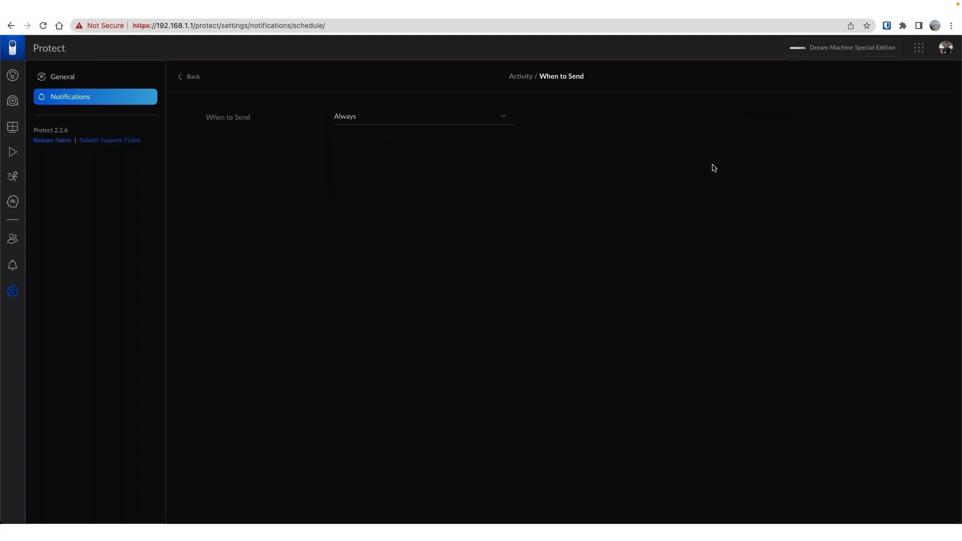
left_click(403, 120)
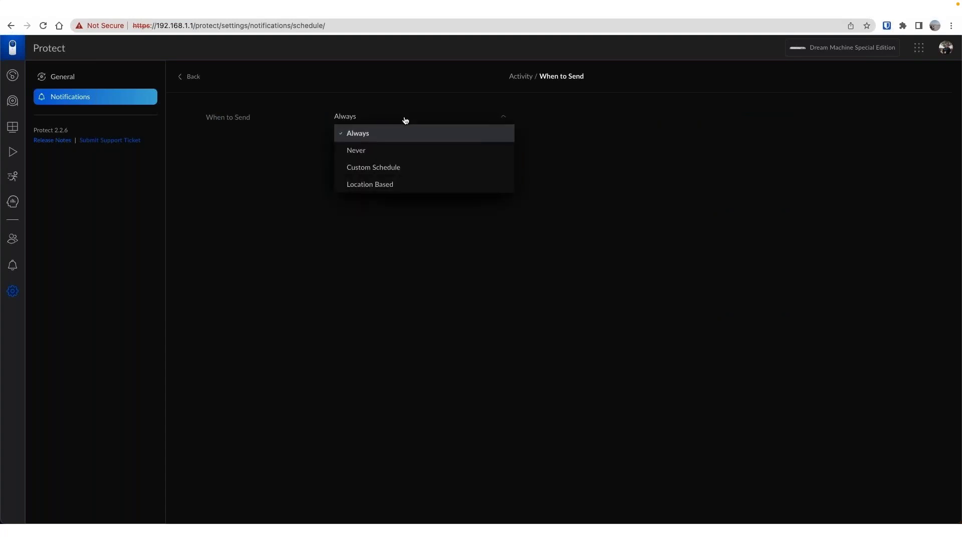
left_click(182, 84)
Examine the AI 360 camera's activity notification options for motion, person and vehicle detections
left_click(543, 183)
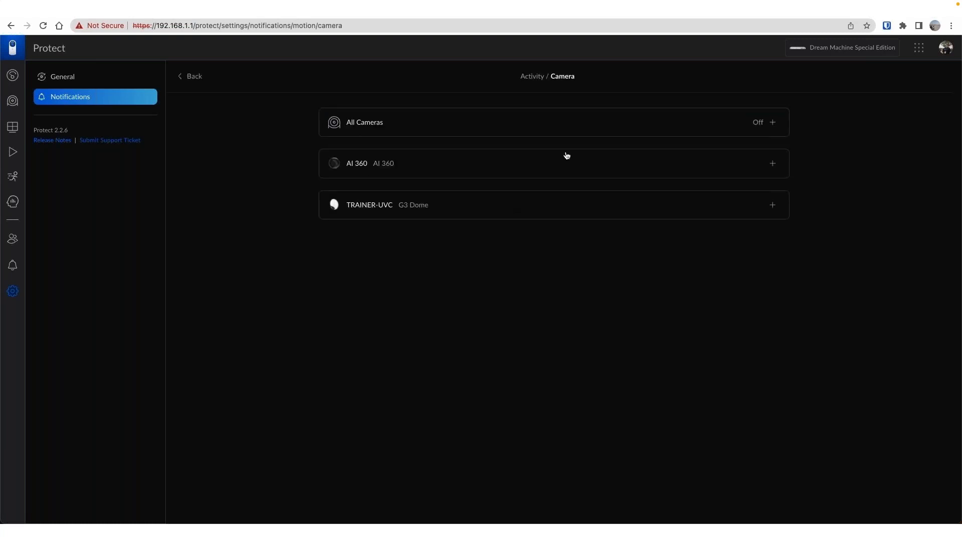
left_click(772, 165)
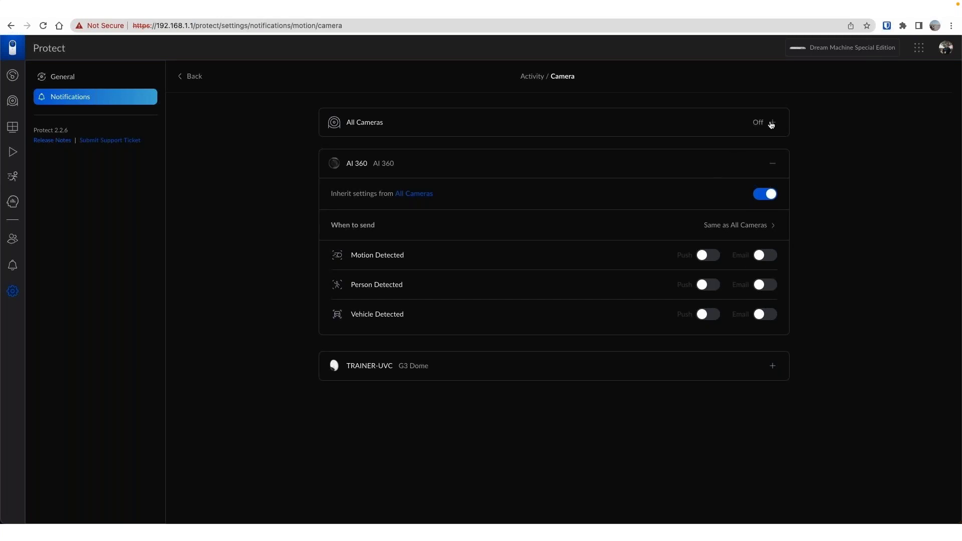
left_click(771, 164)
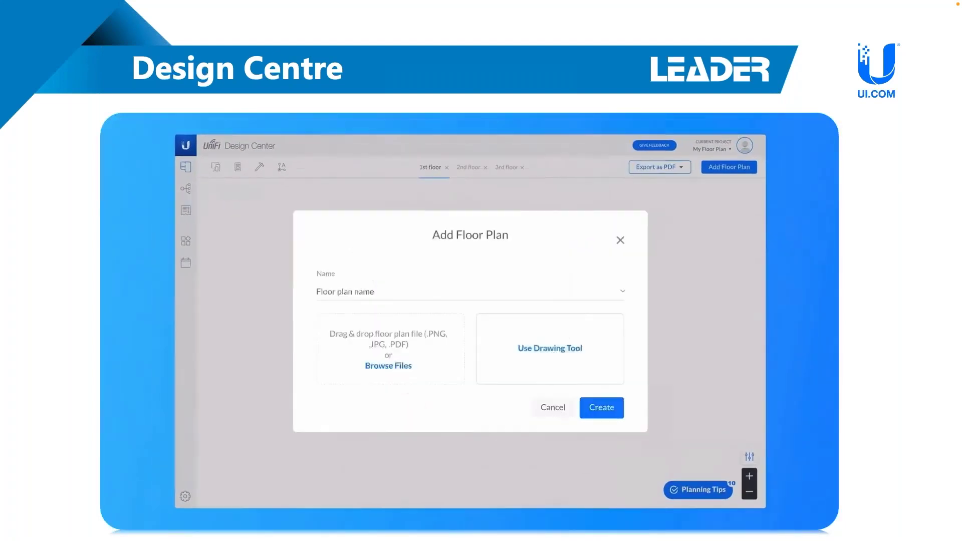
Switch to UniFi Design Center, create a floor plan and draw an outer wall with two angled segments
left_click(607, 411)
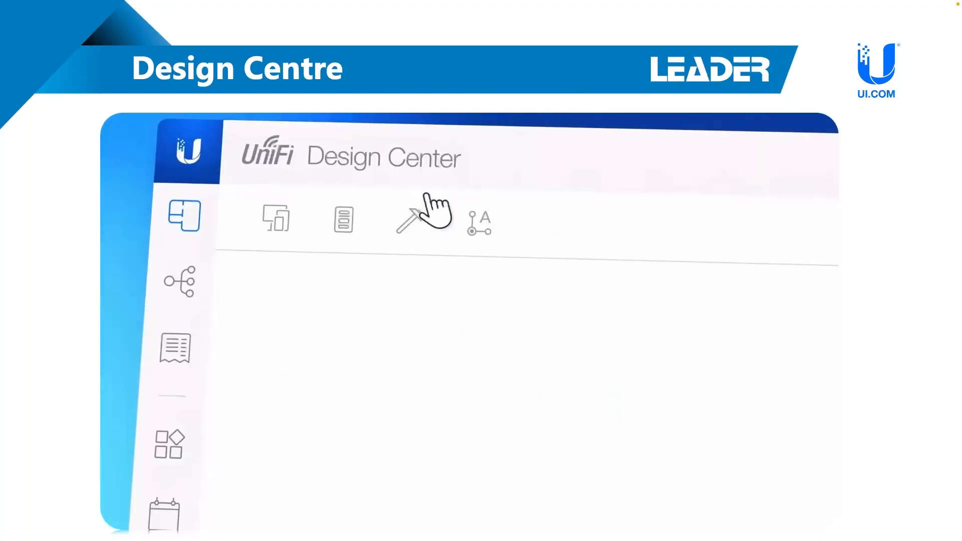
left_click(250, 160)
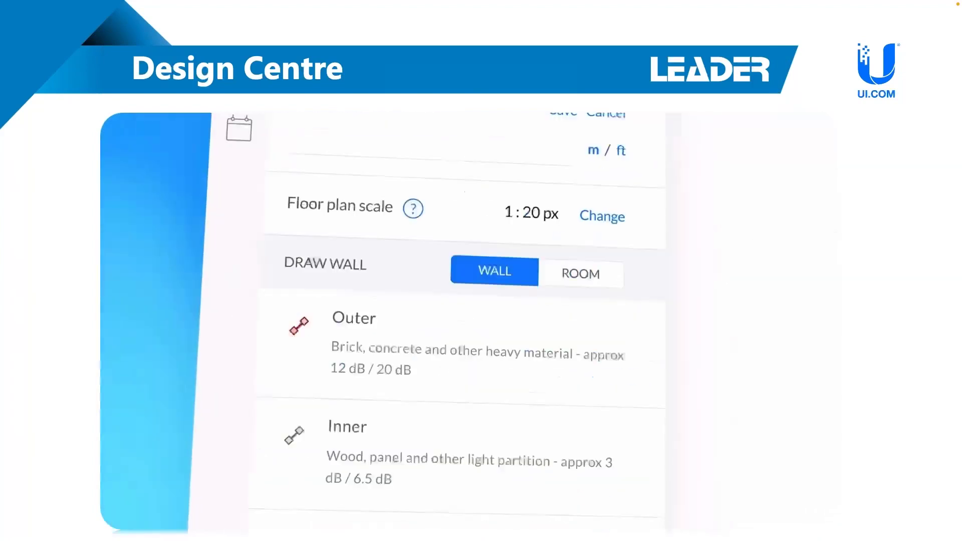
left_click(431, 306)
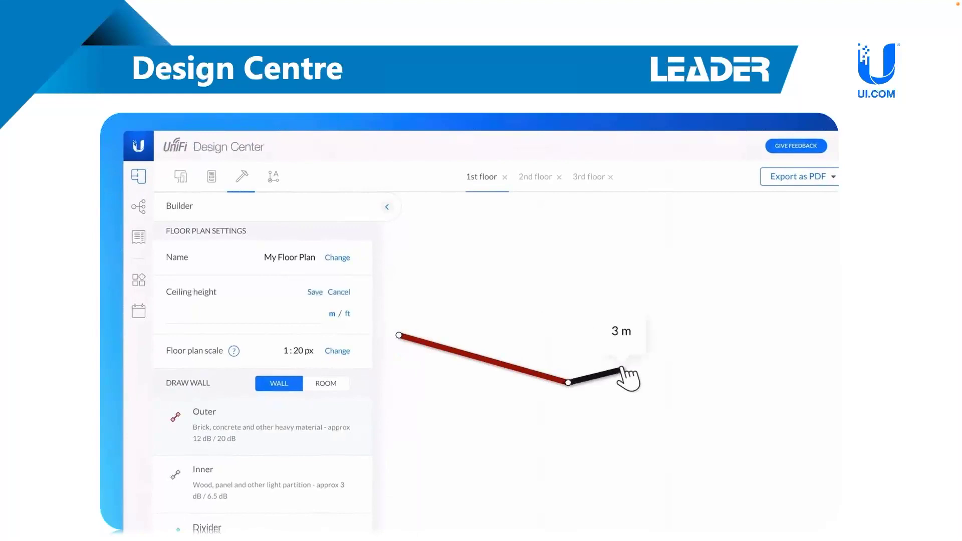
left_click(769, 333)
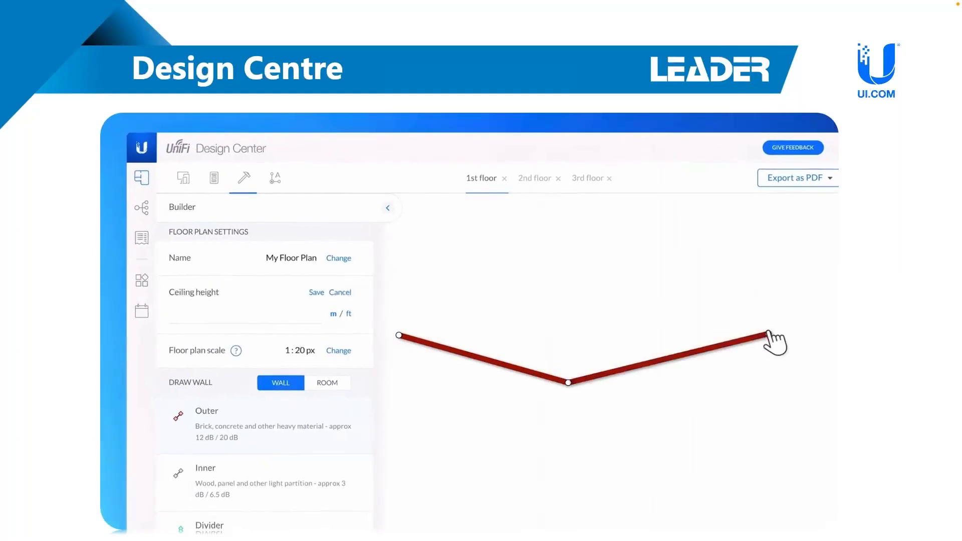
Draw a rectangular room with outer walls on the 1st floor plan
left_click(325, 383)
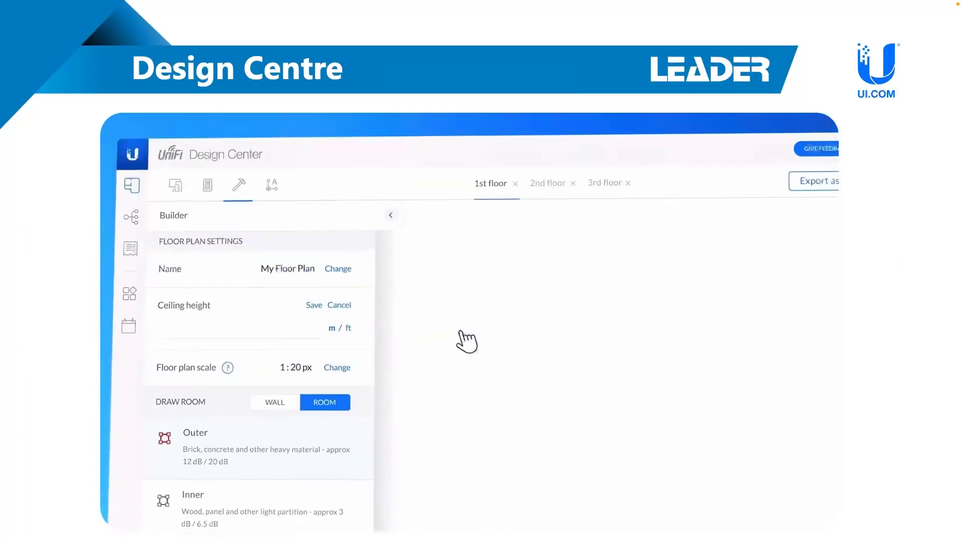
left_click_drag(564, 381, 639, 416)
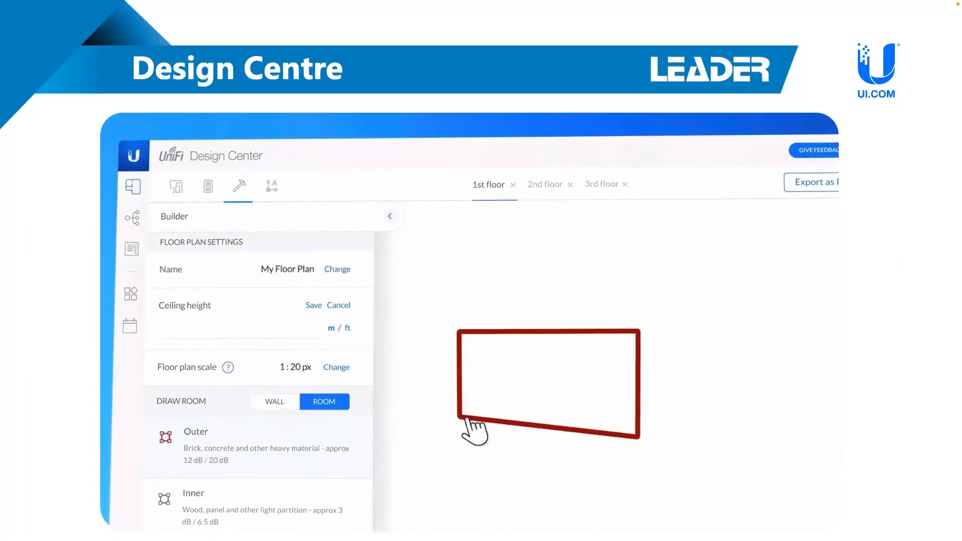
left_click_drag(460, 422, 457, 435)
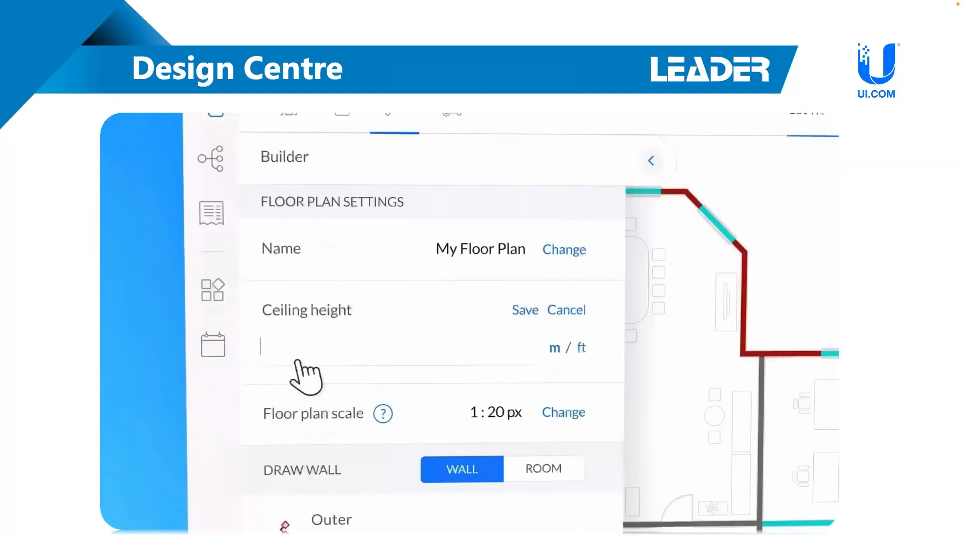
Set the floor plan's ceiling height to 3 m and its scale to 1:20 px
type("3")
key("Return")
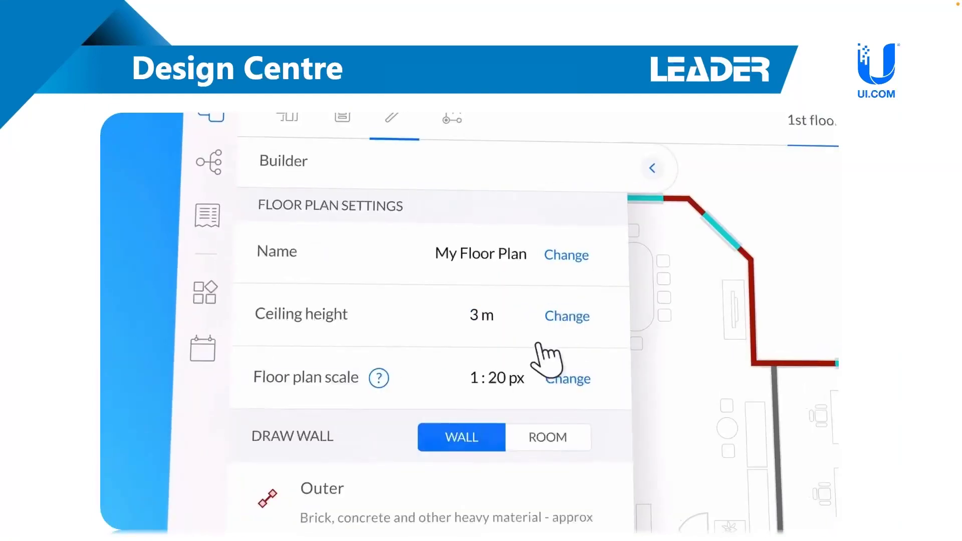
left_click(566, 379)
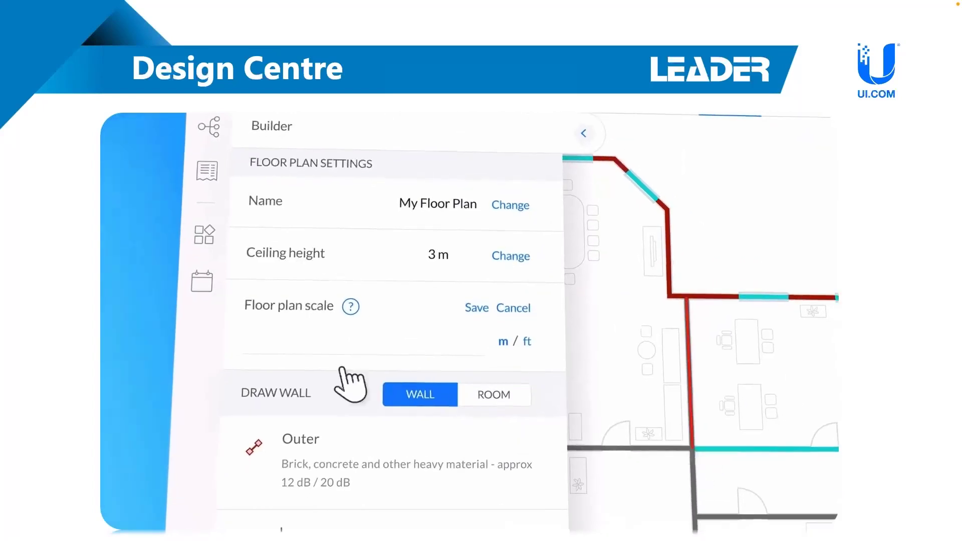
left_click(300, 346)
type("5")
key("Return")
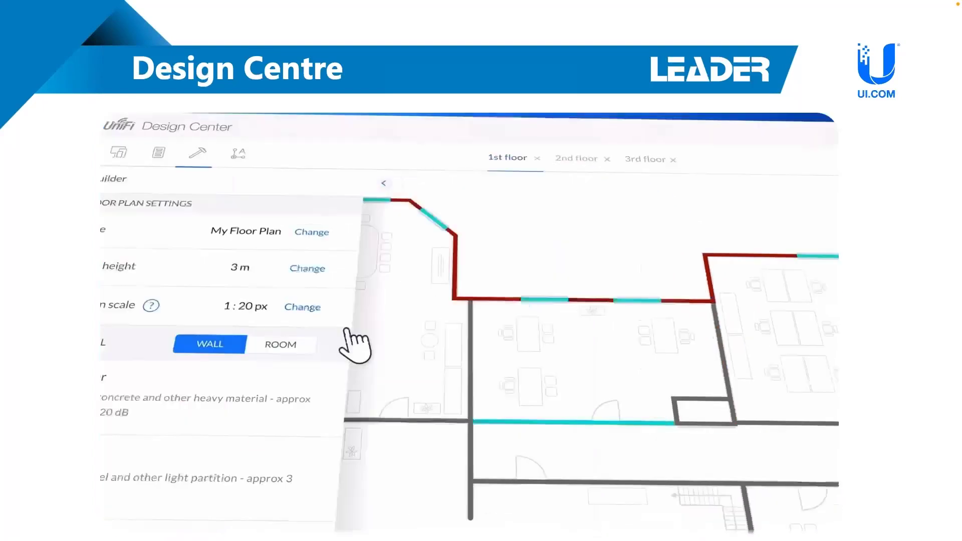
Open the floor plan's display options and show the 2.4GHz coverage
left_click(371, 358)
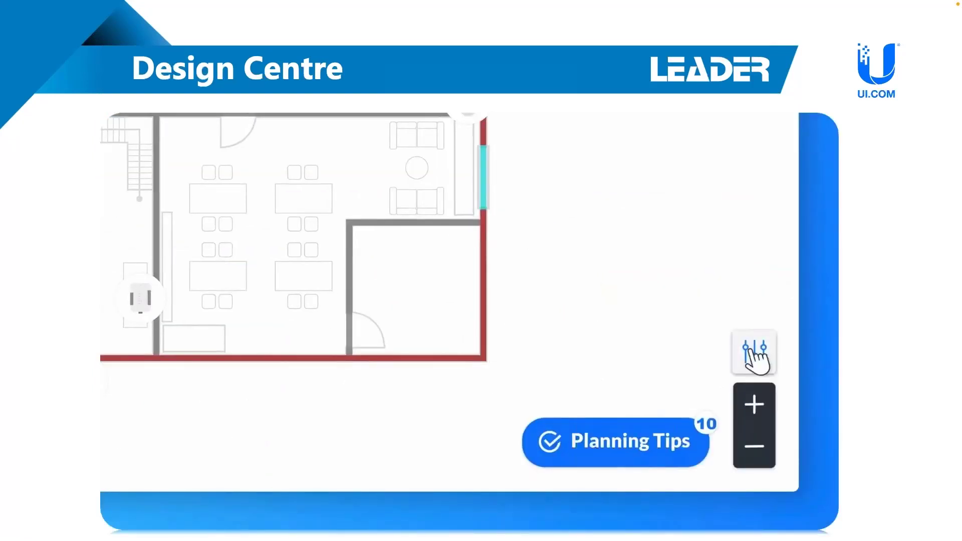
left_click(757, 357)
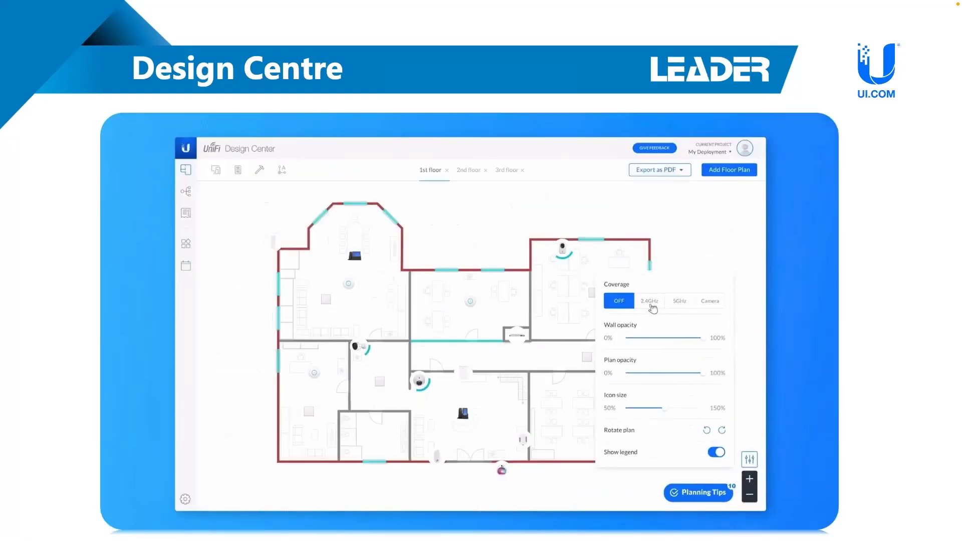
left_click(651, 305)
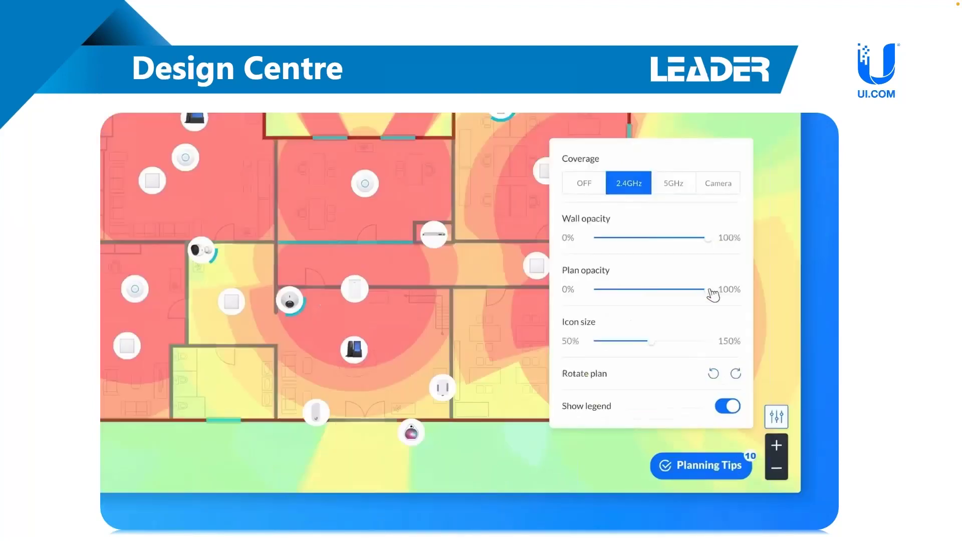